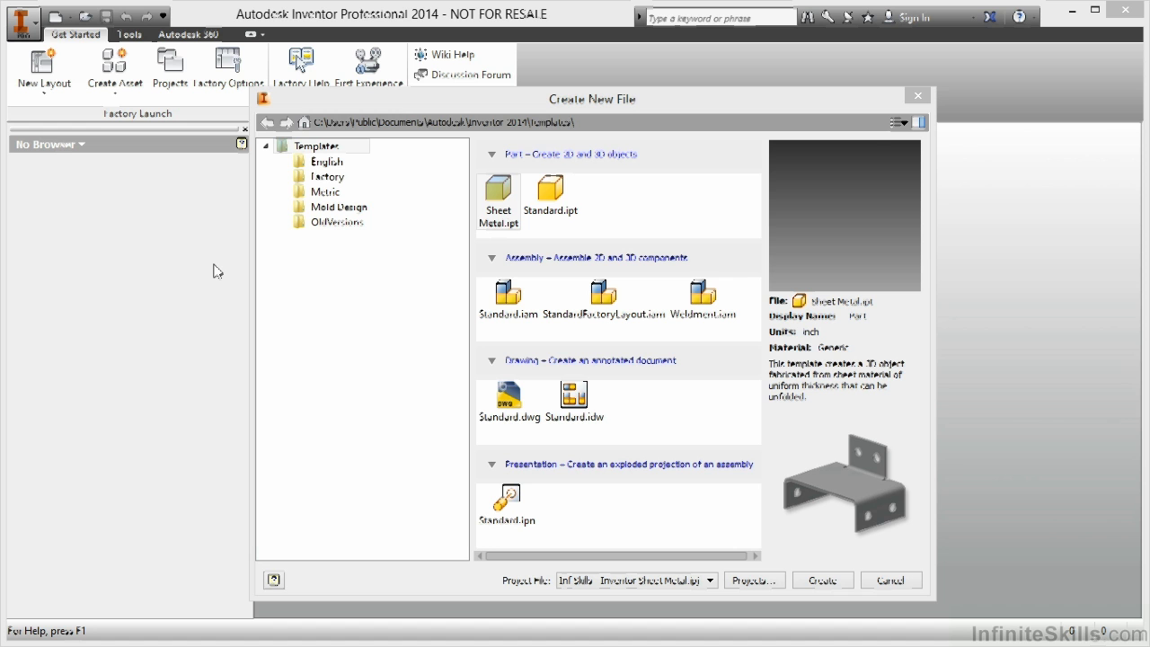
# Create a new part from the Sheet Metal.ipt template and begin a new 2D sketch
pyautogui.click(806, 580)
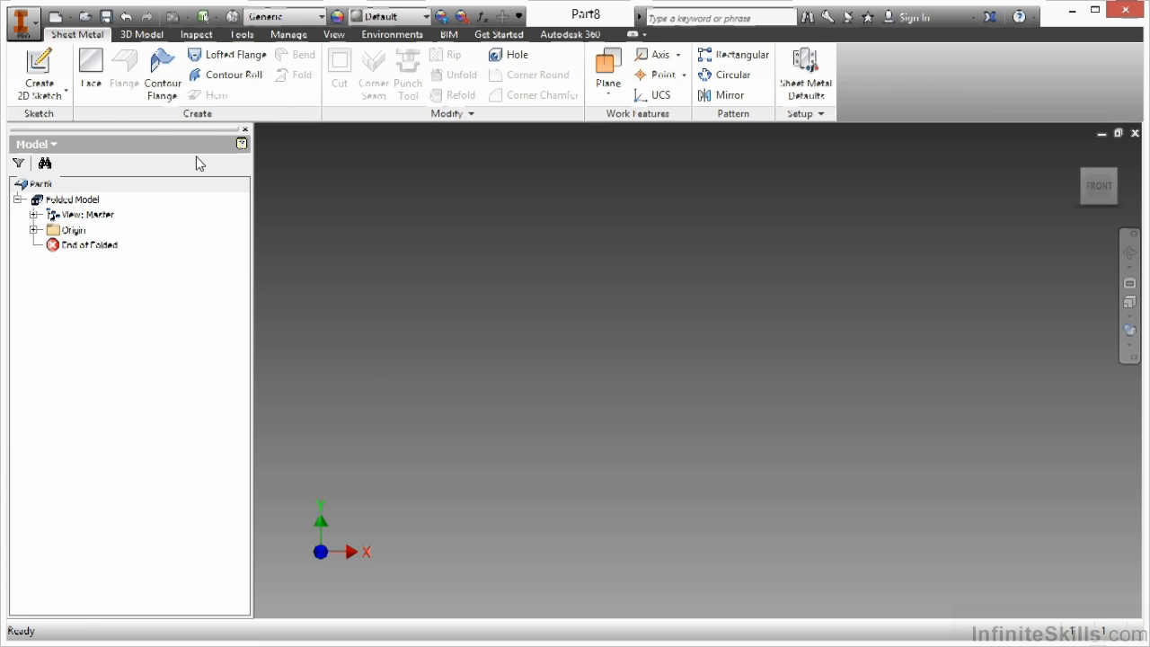
pyautogui.rightClick(430, 290)
pyautogui.click(439, 339)
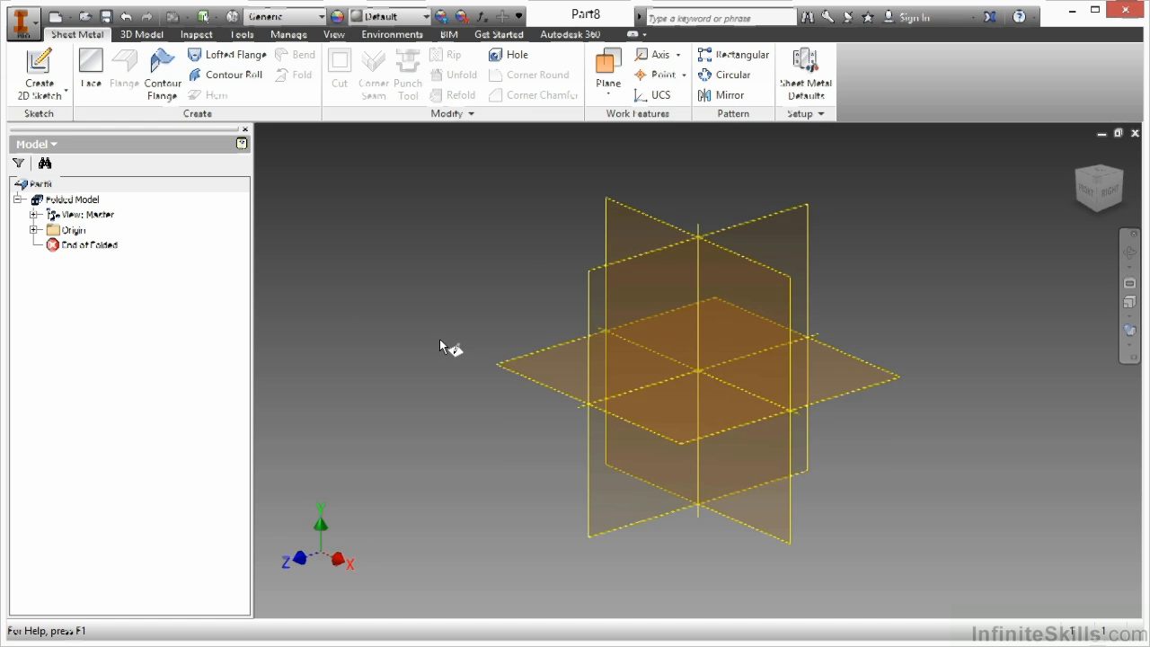
# On the front plane, sketch a 1 in horizontal line from the origin with an upward tangent arc
pyautogui.click(617, 203)
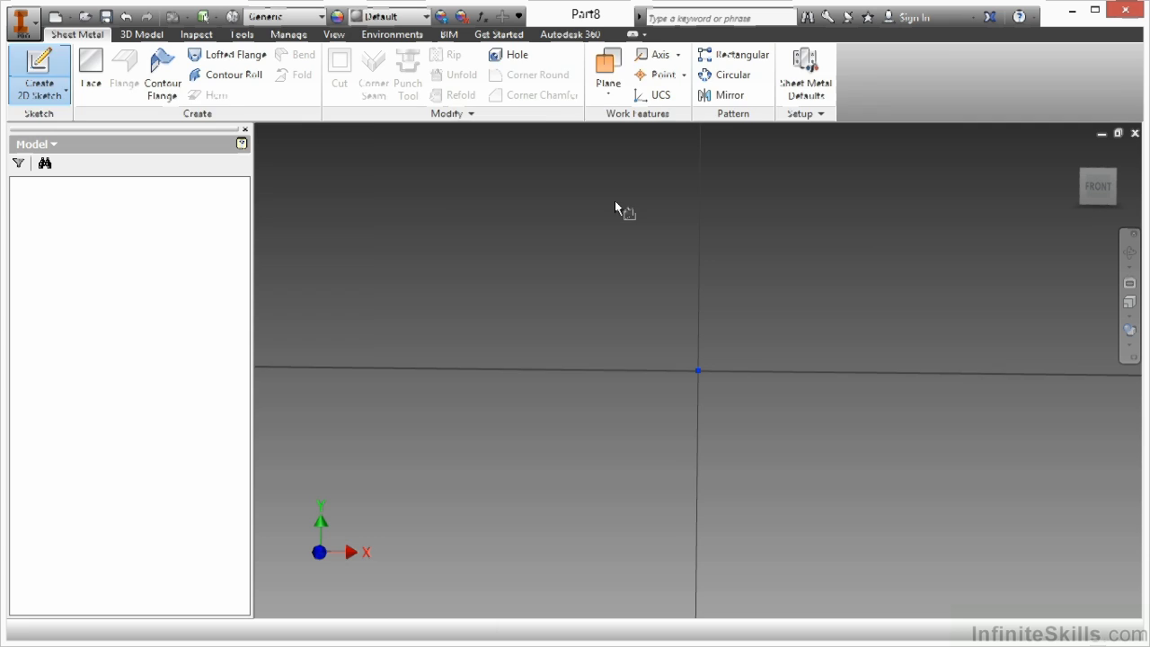
pyautogui.moveTo(616, 261)
pyautogui.mouseDown(button='middle')
pyautogui.moveTo(475, 341)
pyautogui.moveTo(489, 285)
pyautogui.mouseUp(button='middle')
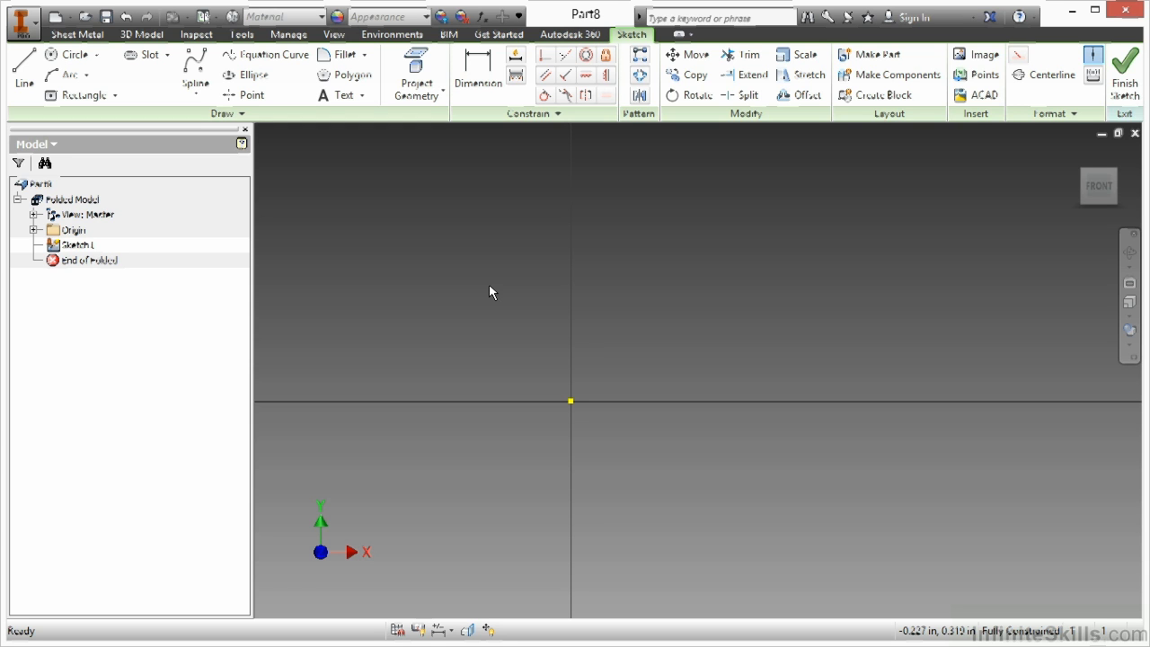
pyautogui.click(25, 70)
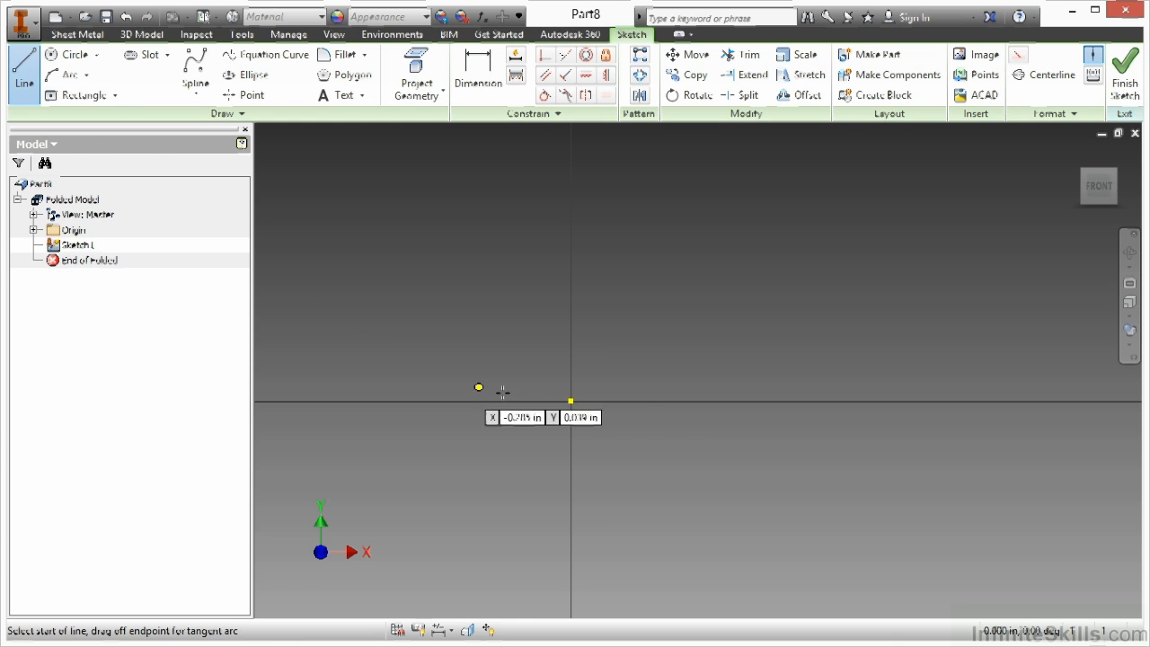
pyautogui.click(572, 400)
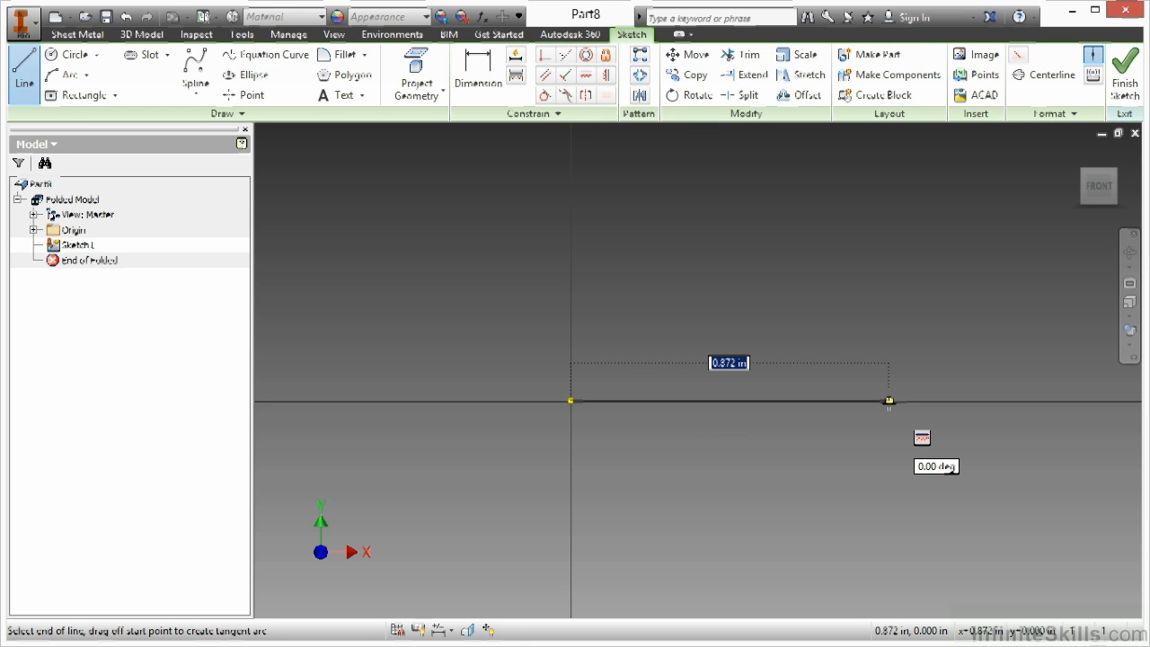
pyautogui.write('1')
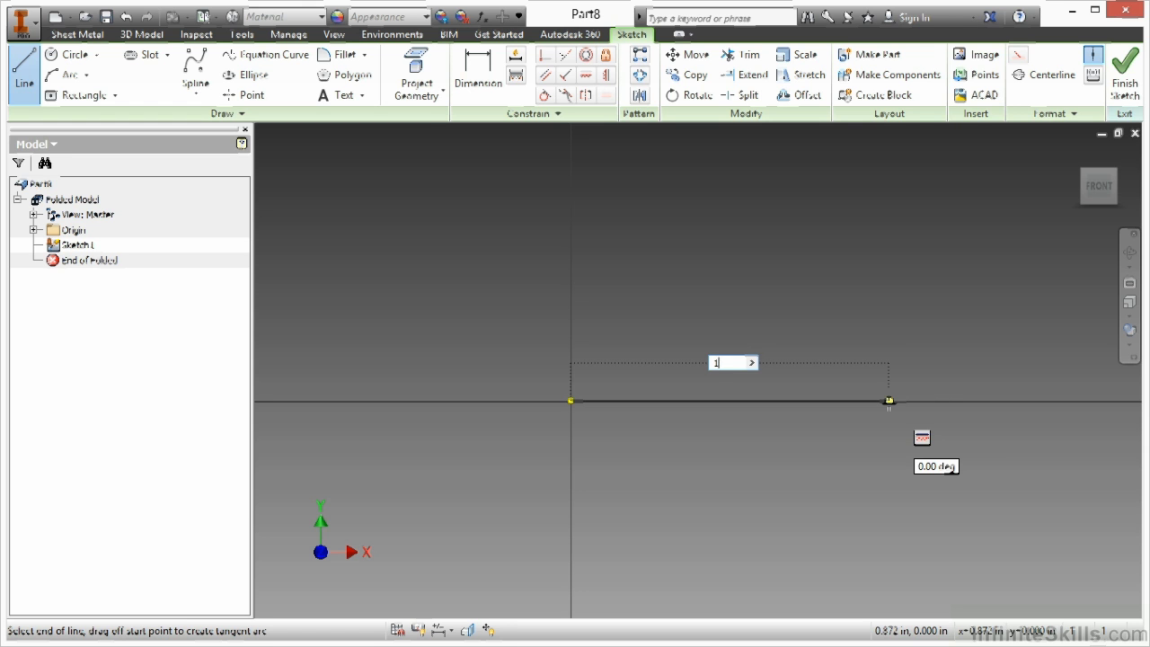
pyautogui.press('Return')
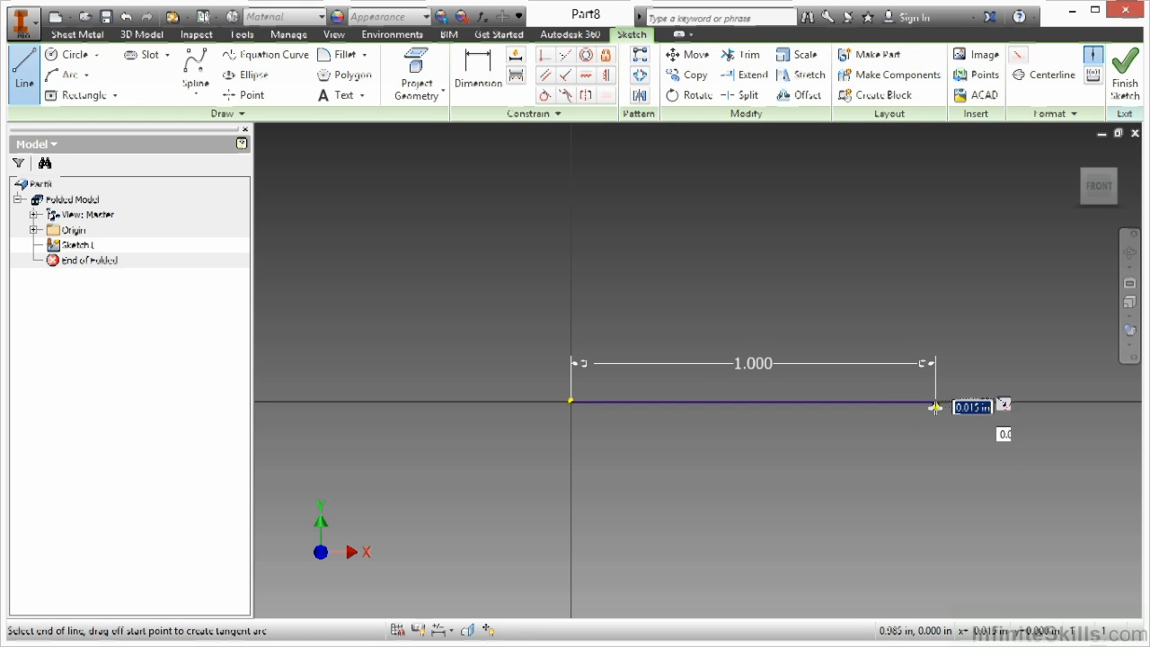
pyautogui.moveTo(935, 402)
pyautogui.mouseDown()
pyautogui.moveTo(1017, 385)
pyautogui.moveTo(1055, 277)
pyautogui.mouseUp()
pyautogui.moveTo(867, 280); pyautogui.dragTo(705, 306, button='middle')
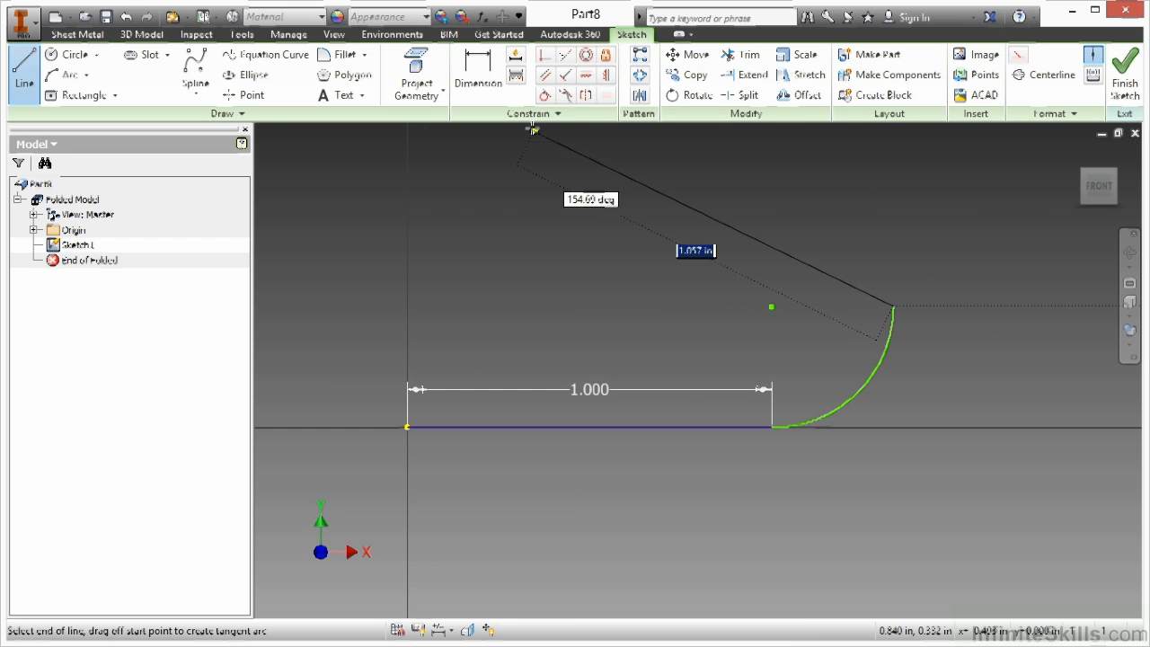
# Give the arc an arc-length dimension of .625
pyautogui.click(479, 72)
pyautogui.click(880, 383)
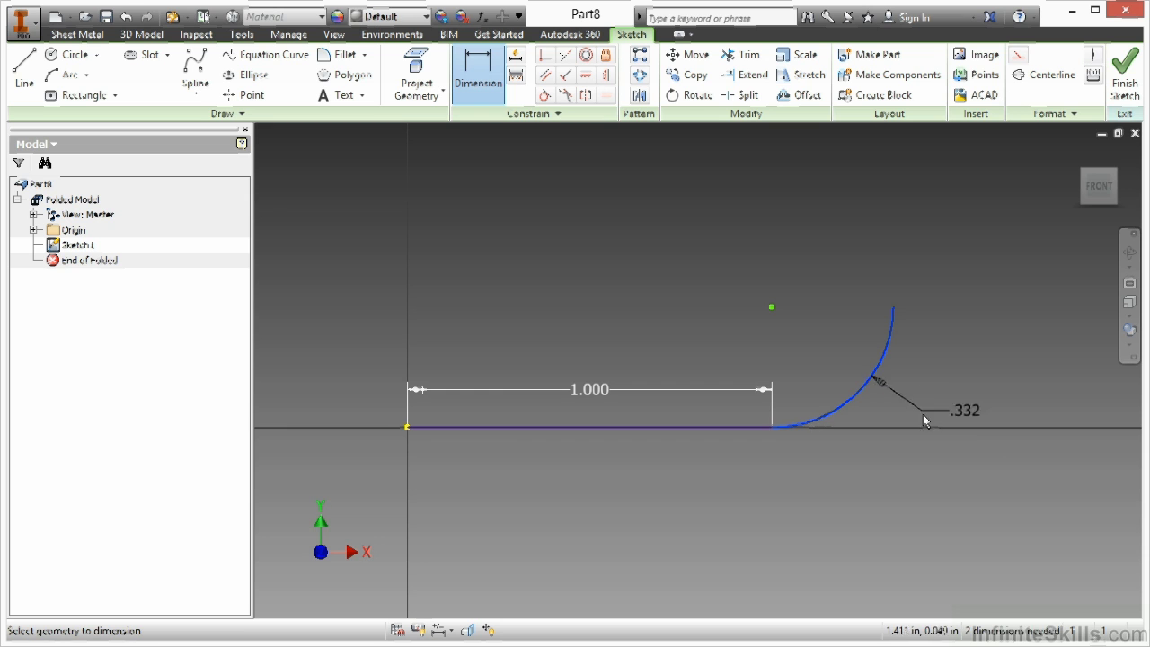
pyautogui.rightClick(902, 403)
pyautogui.moveTo(929, 478)
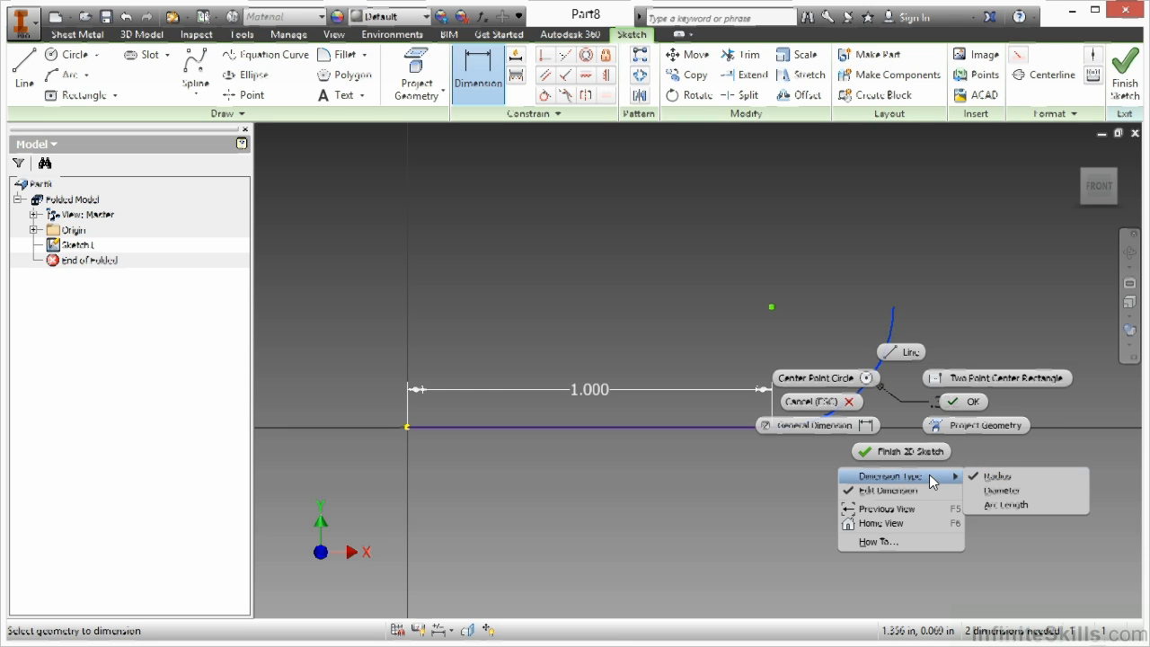
pyautogui.click(1005, 504)
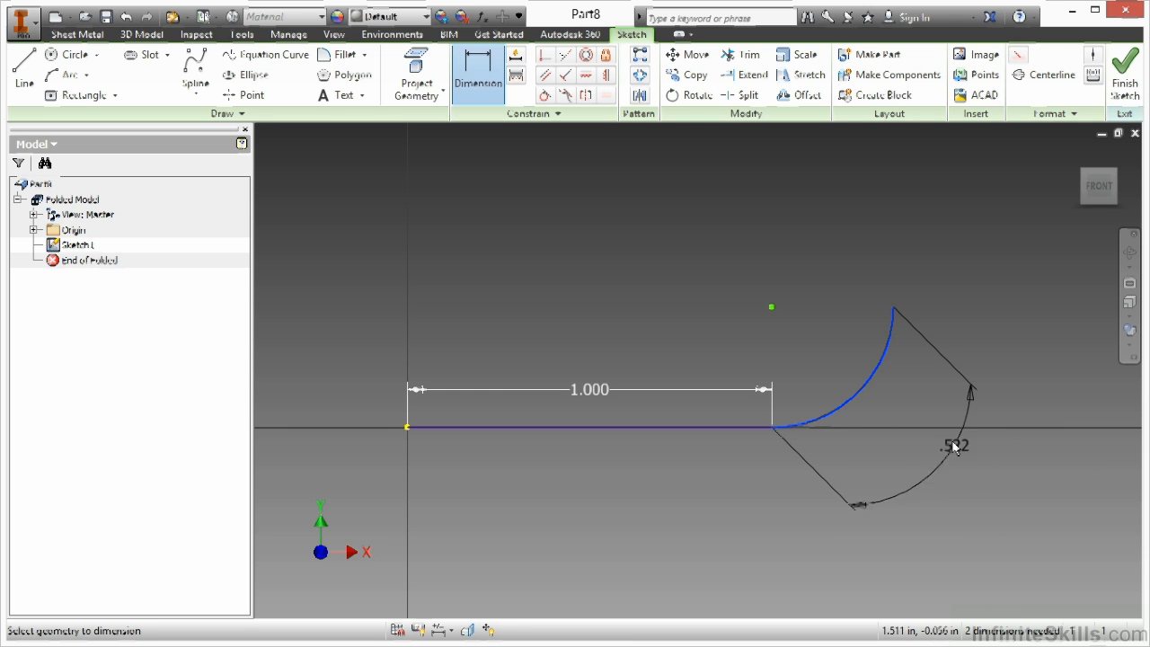
pyautogui.click(915, 415)
pyautogui.write('.625')
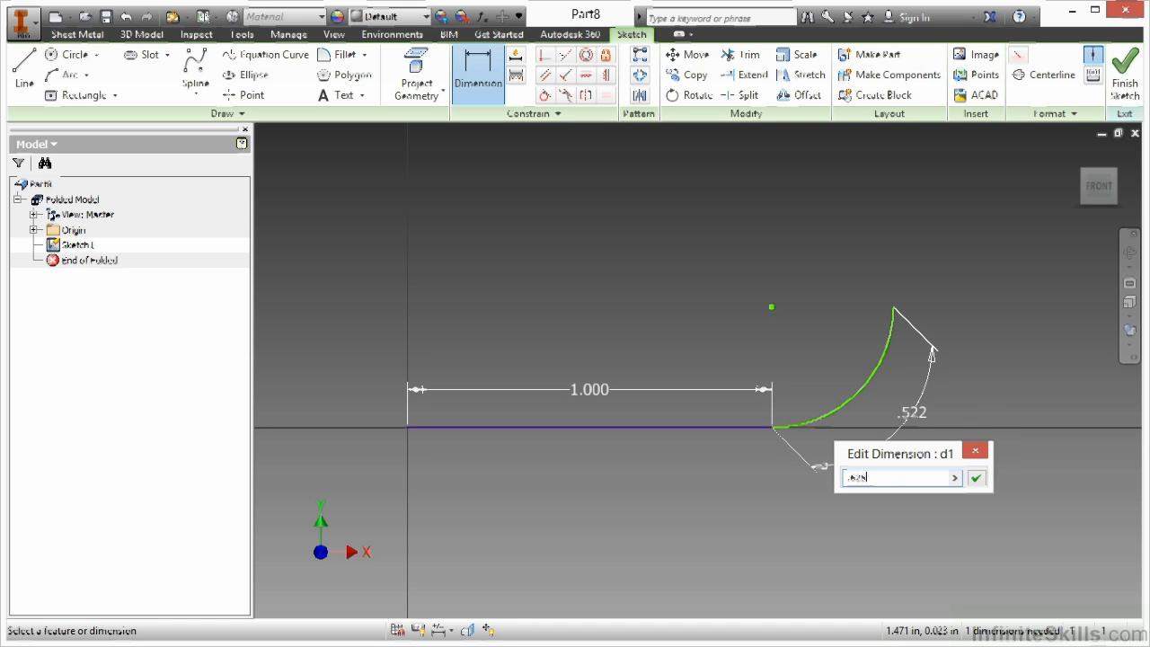
pyautogui.press('Return')
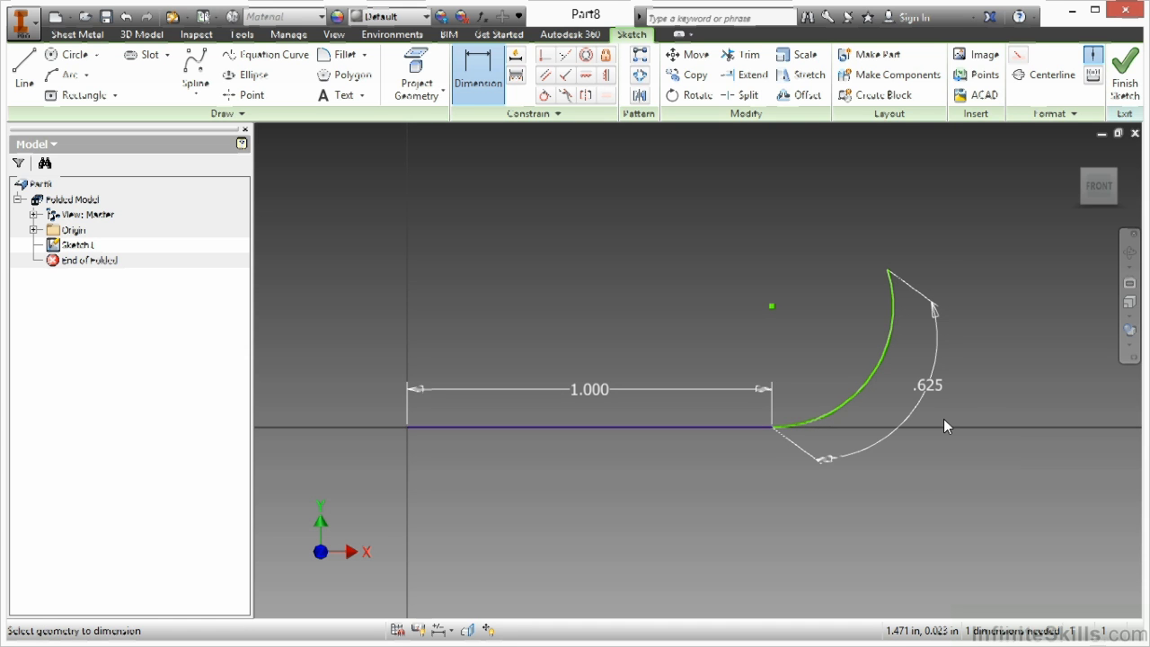
# Drag the arc to test its constraints and try making the line and arc tangent
pyautogui.rightClick(750, 240)
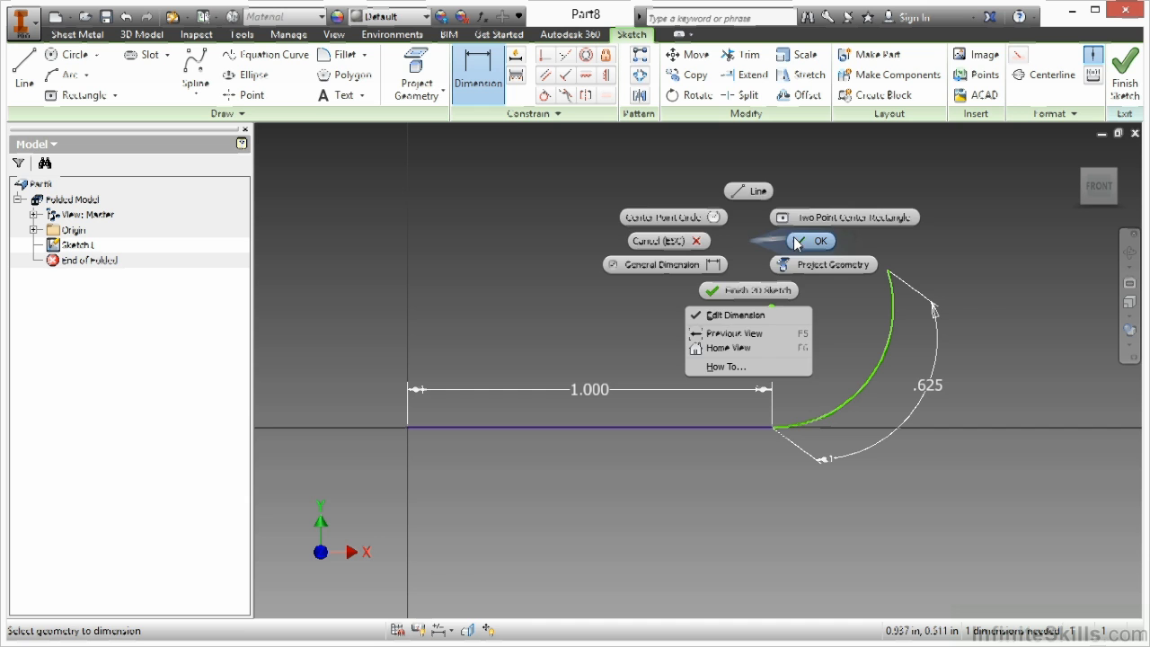
pyautogui.click(736, 241)
pyautogui.moveTo(888, 271); pyautogui.dragTo(935, 294)
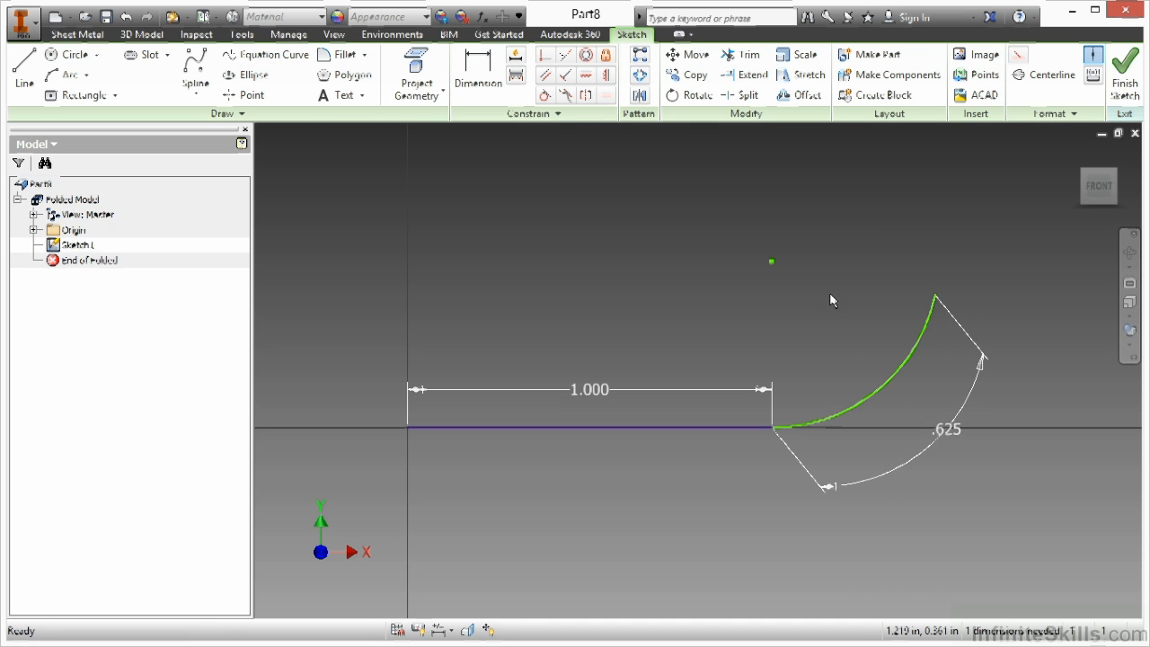
pyautogui.click(545, 95)
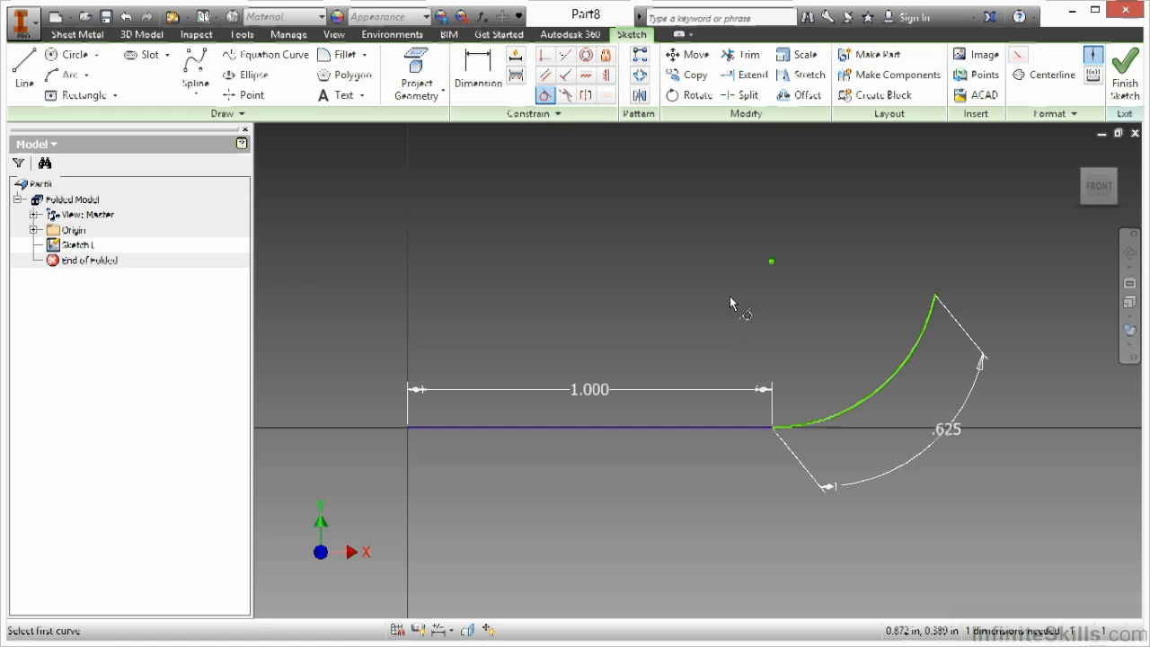
pyautogui.click(755, 427)
pyautogui.click(789, 425)
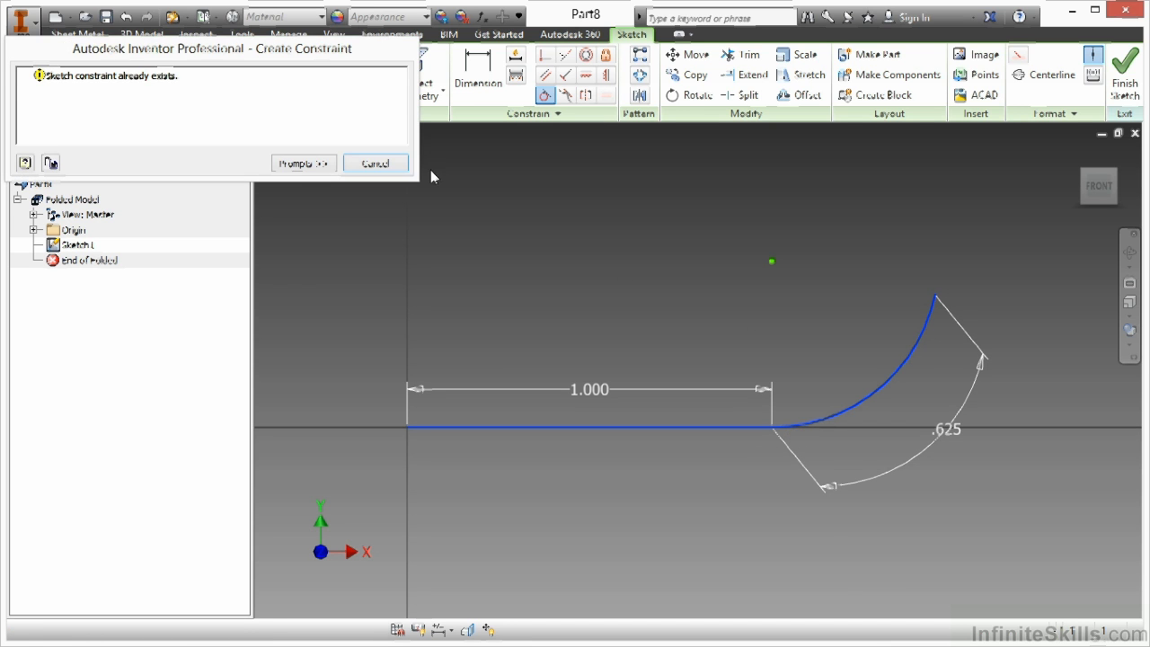
pyautogui.click(391, 168)
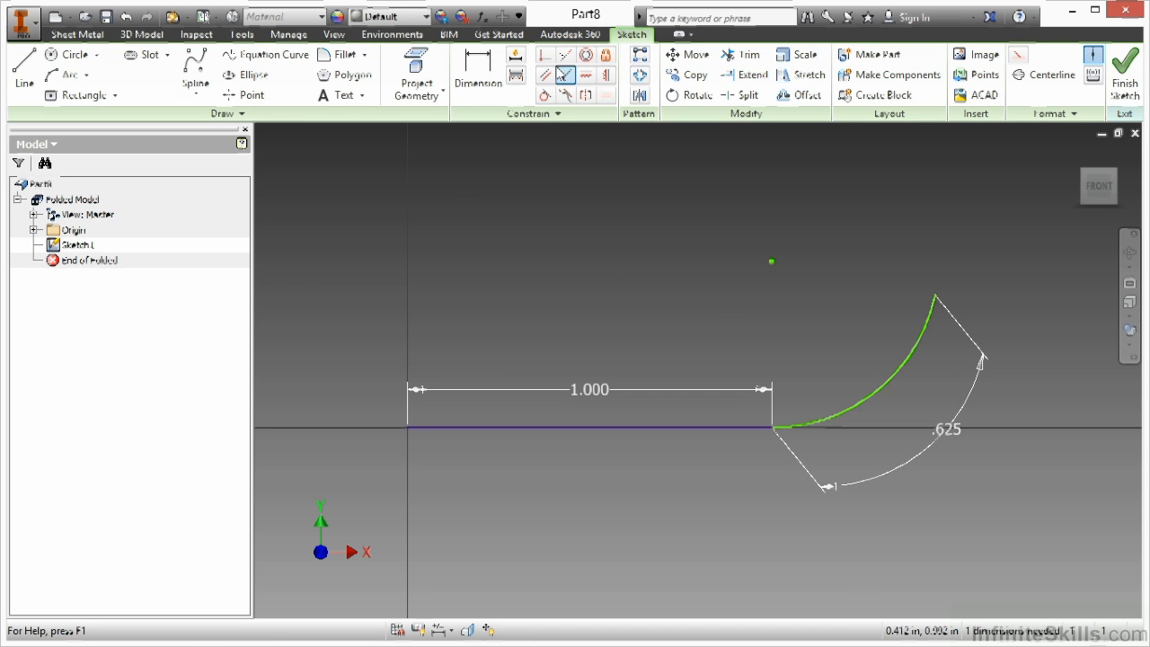
# Dimension the arc's centre .5 above the line to fully constrain the sketch
pyautogui.press('d')
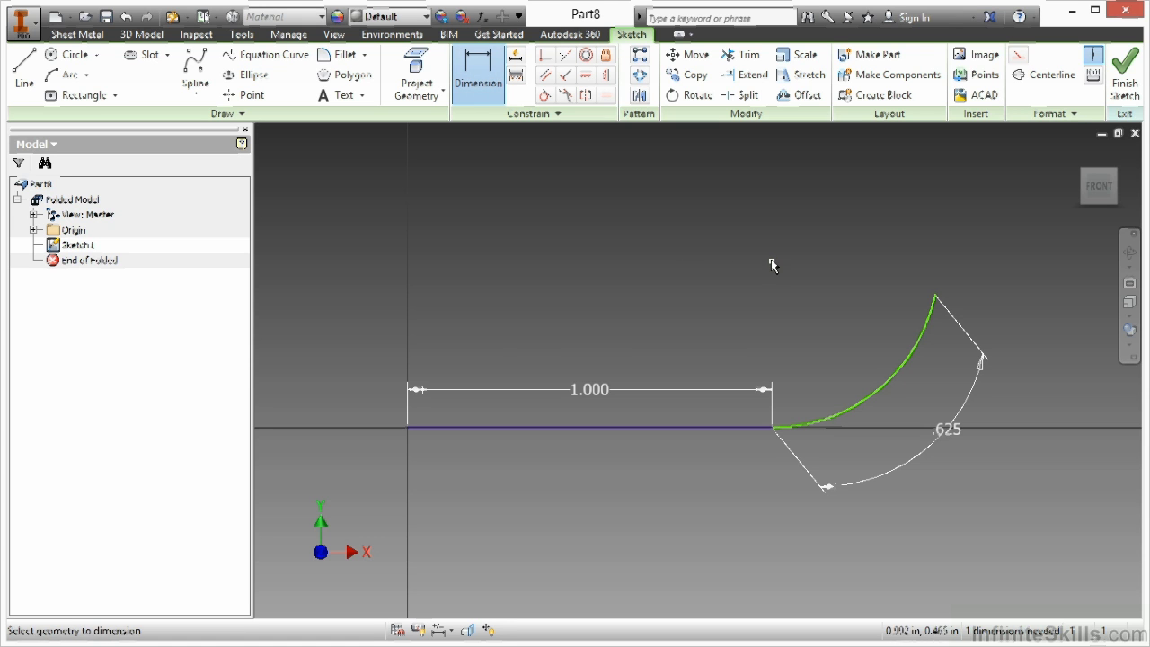
pyautogui.click(681, 429)
pyautogui.click(634, 346)
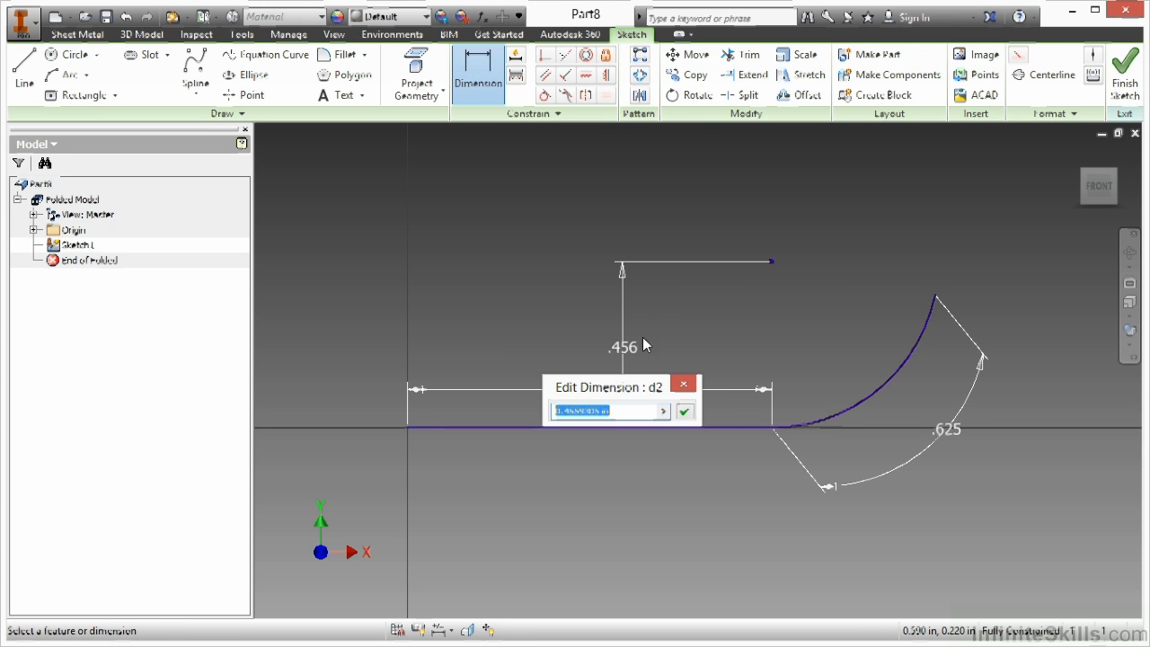
pyautogui.write('.5')
pyautogui.press('Return')
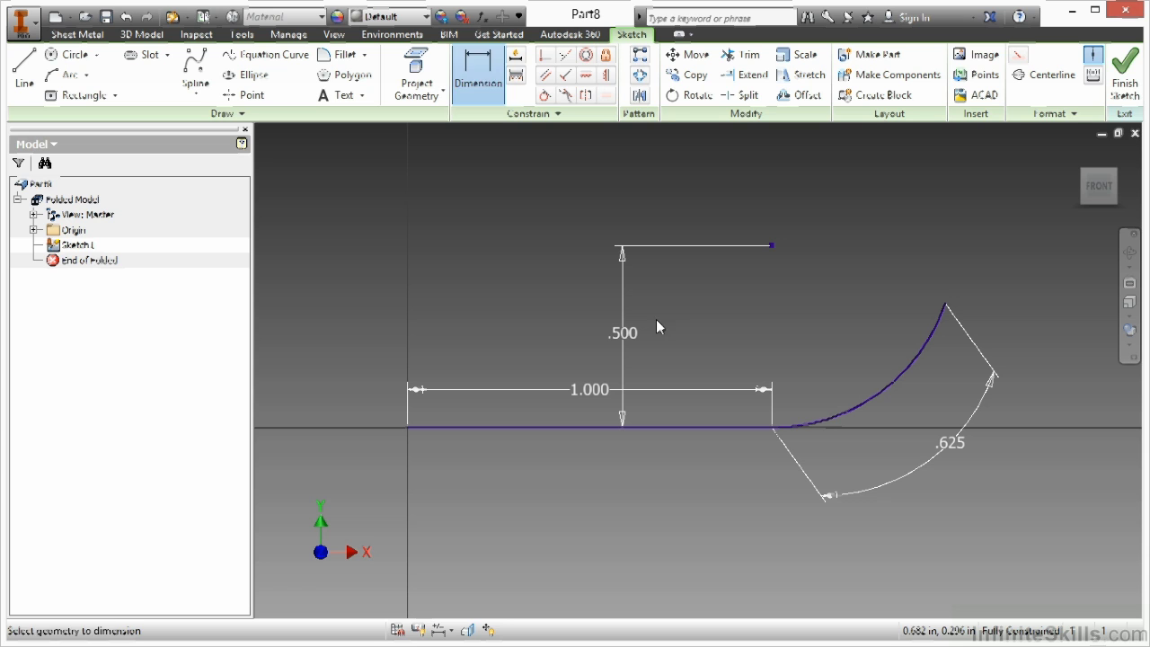
pyautogui.press('Escape')
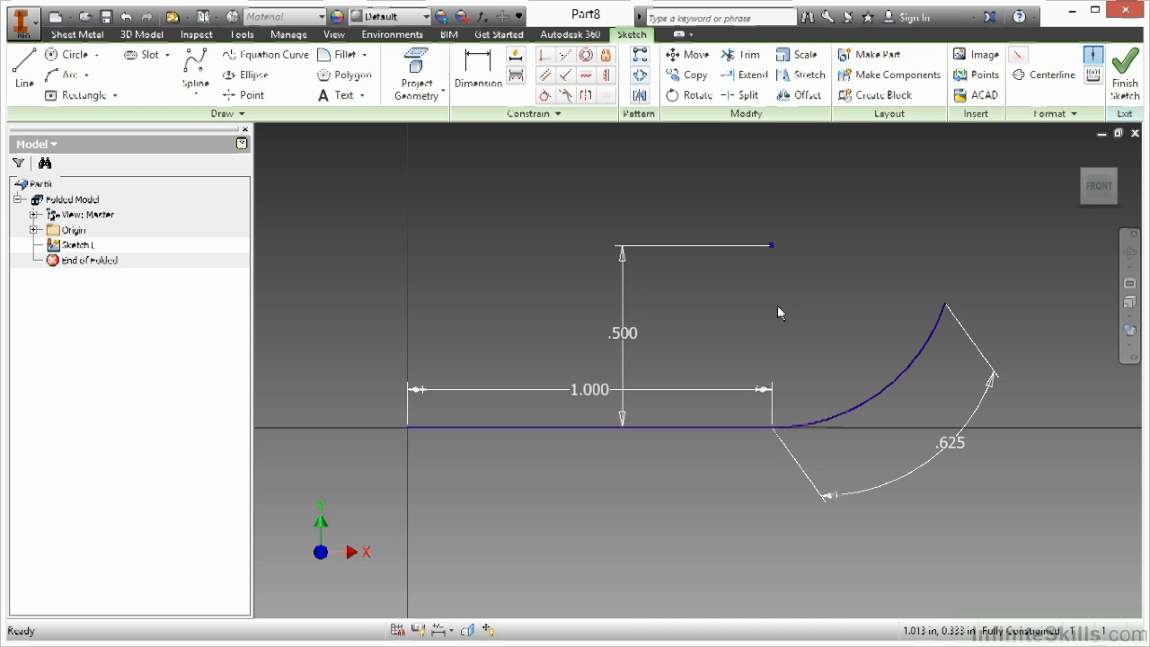
# Finish Sketch 1 and launch the Contour Flange command from the Sheet Metal tab
pyautogui.rightClick(612, 261)
pyautogui.click(616, 310)
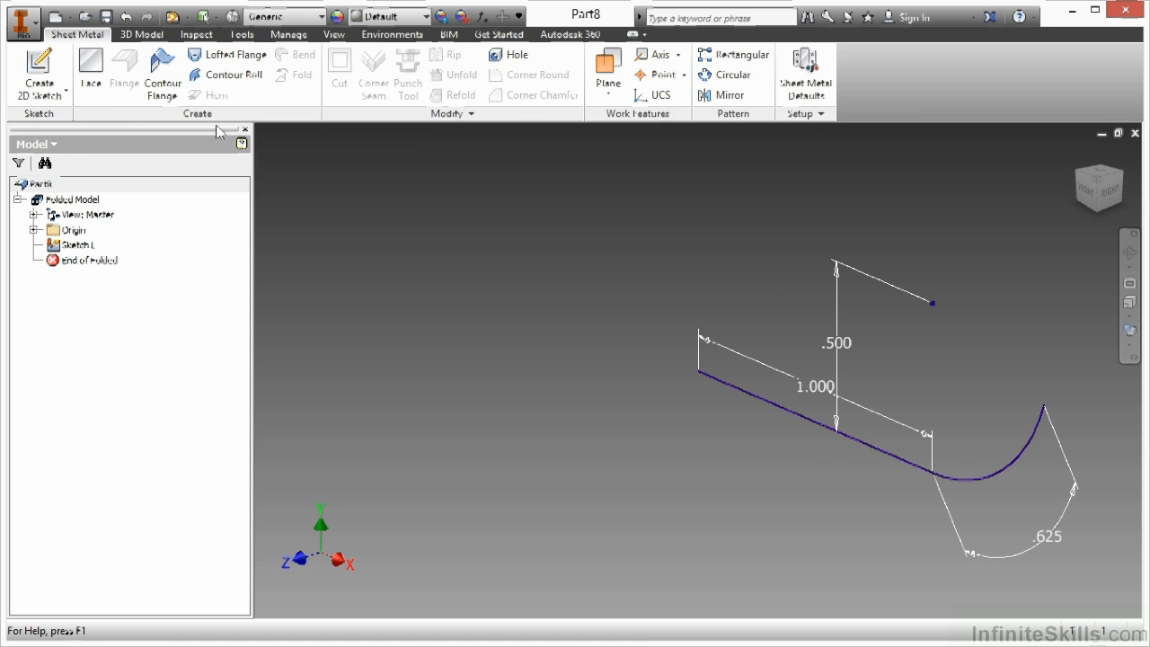
pyautogui.rightClick(550, 255)
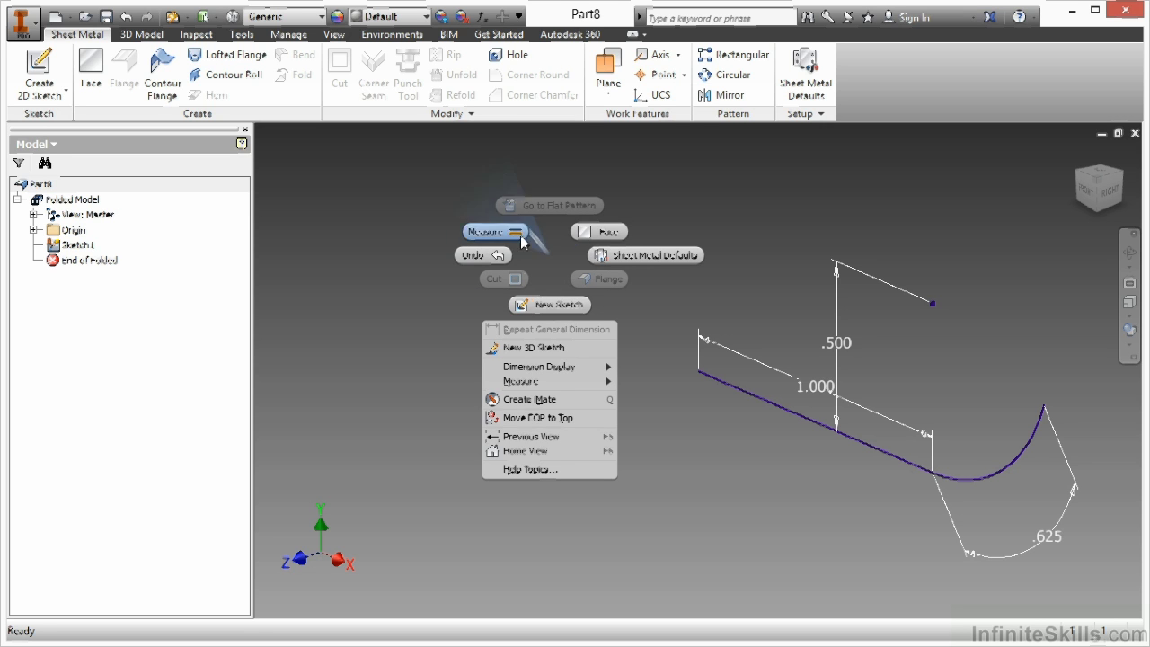
pyautogui.press('Escape')
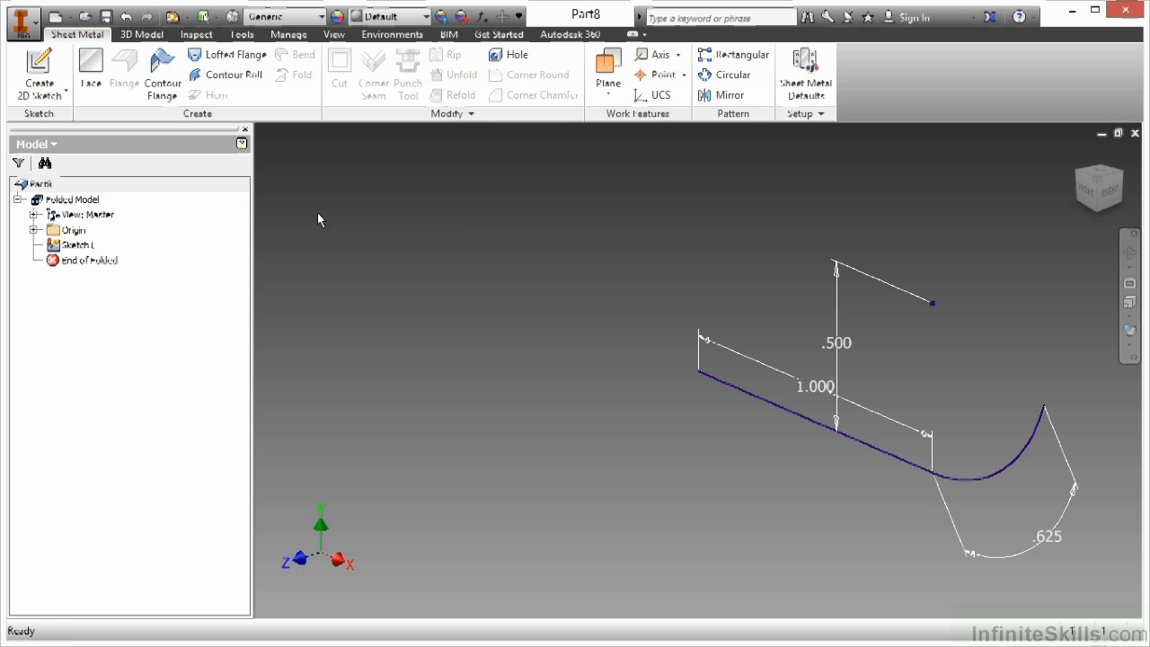
pyautogui.click(162, 72)
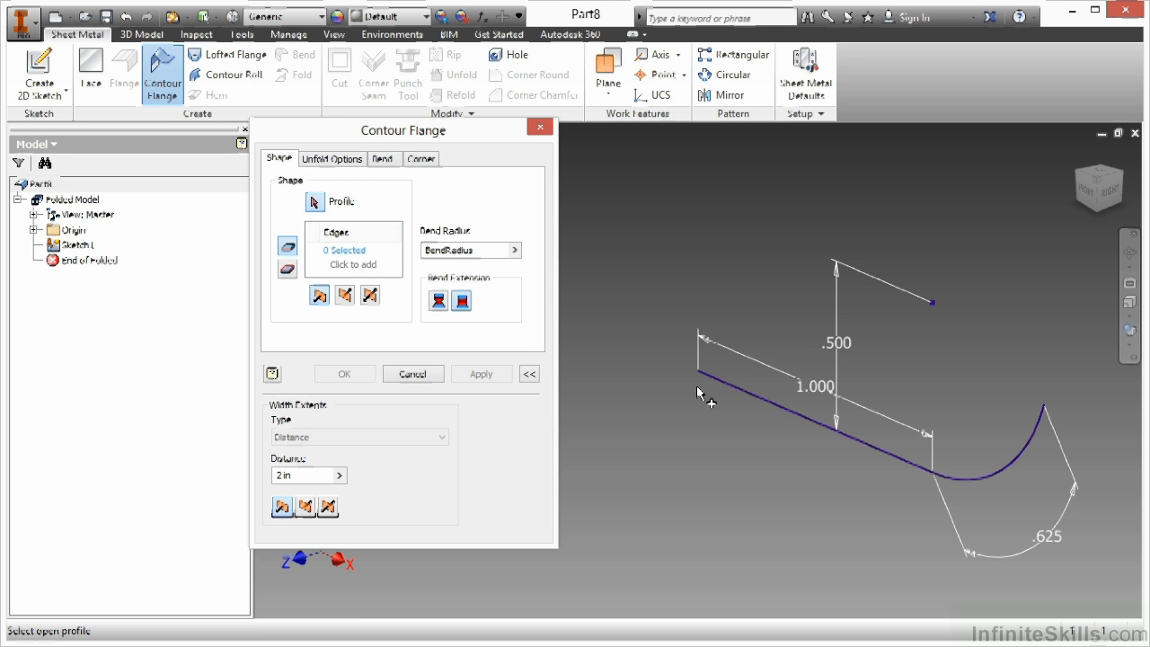
# Pick the line-and-arc sketch as the contour flange profile and show the Width Extents options
pyautogui.click(718, 382)
pyautogui.moveTo(685, 445); pyautogui.dragTo(818, 348, button='middle')
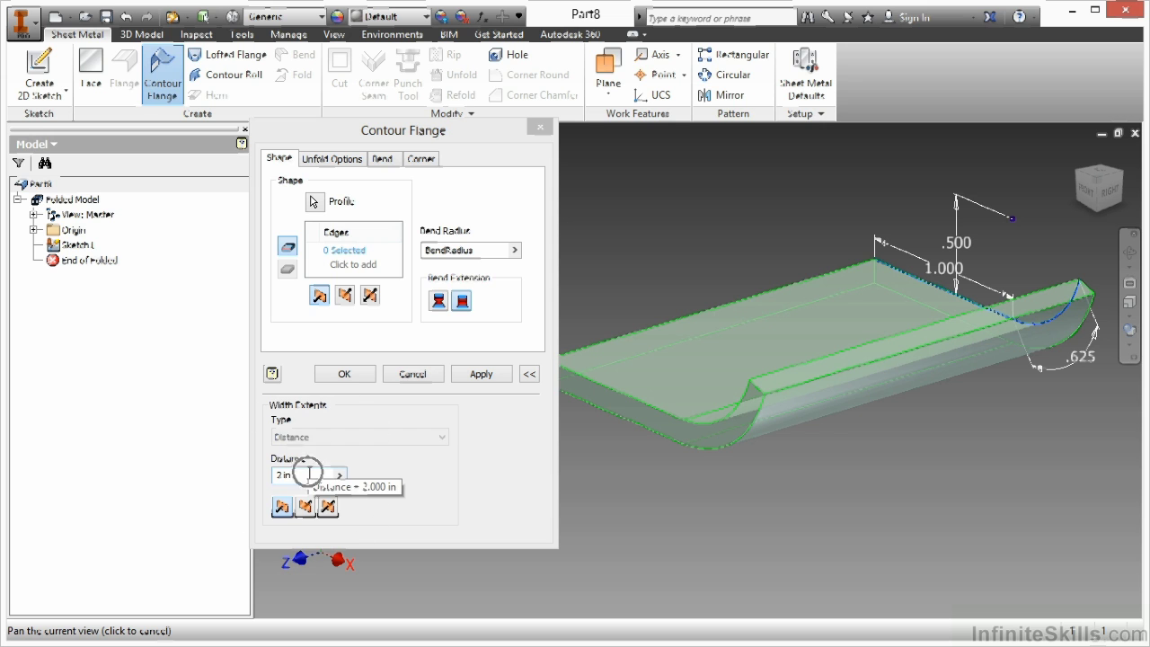
pyautogui.click(530, 374)
pyautogui.click(529, 374)
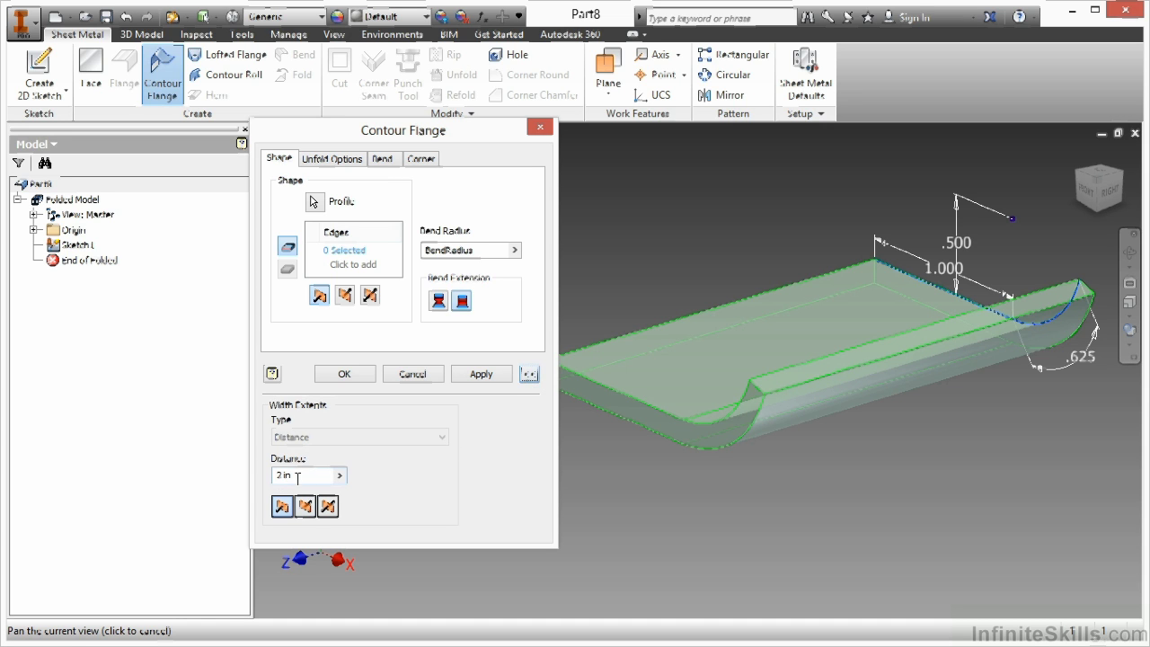
# Set the flange width to 10 in, extended symmetrically on both sides of the profile
pyautogui.click(294, 475)
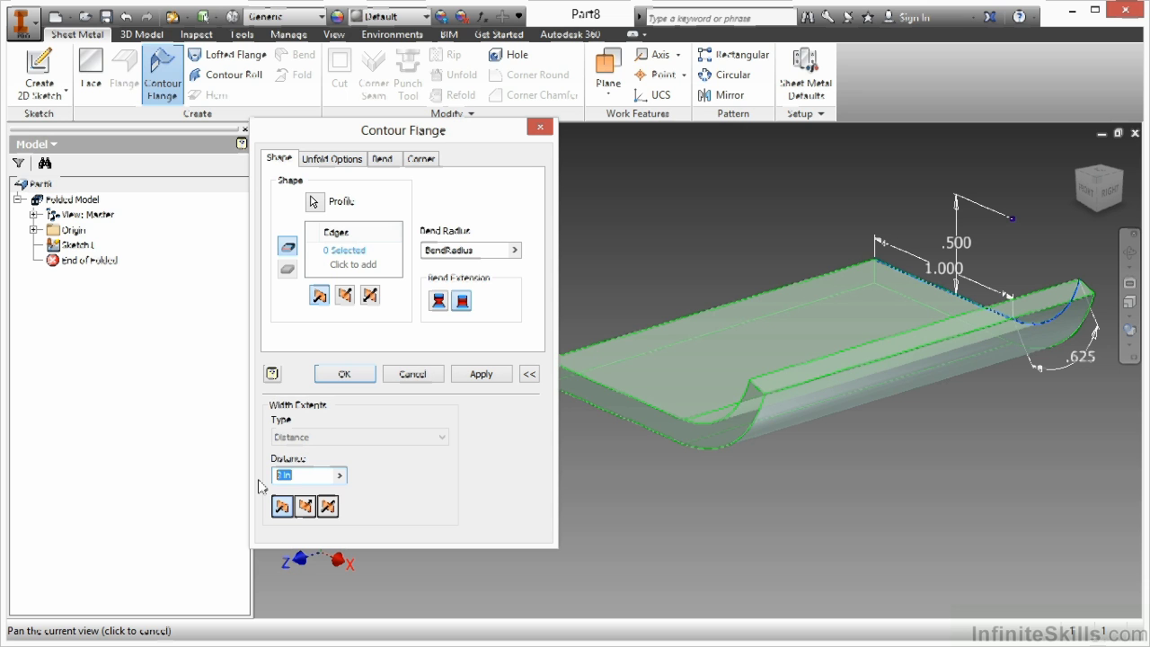
pyautogui.write('10 ')
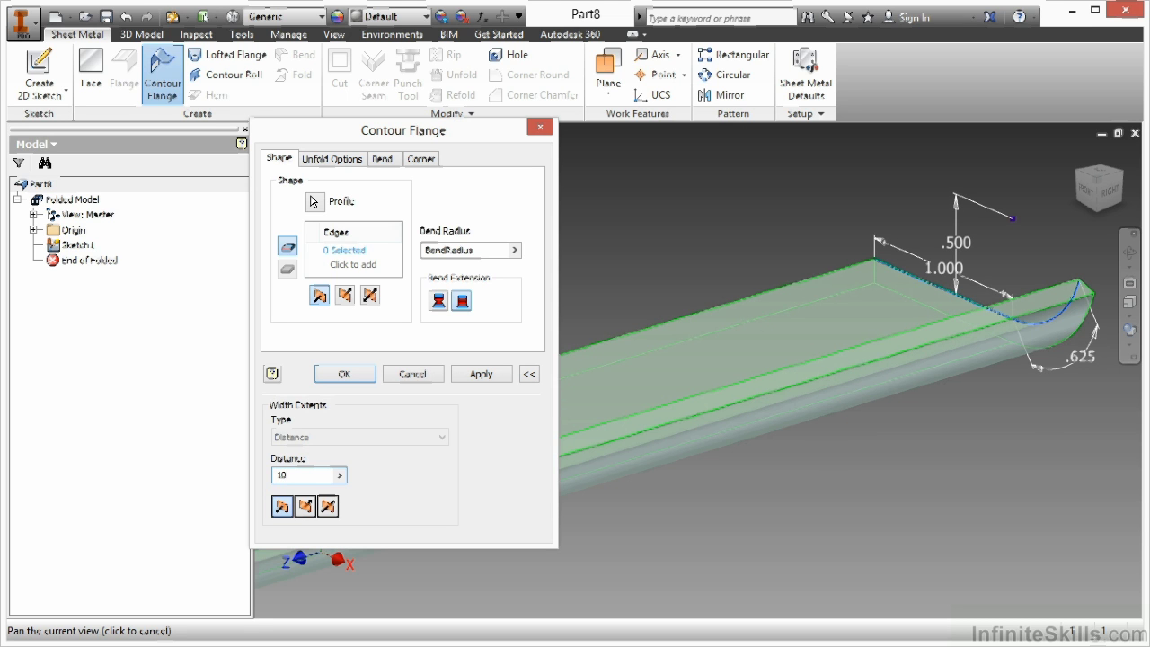
pyautogui.write('in')
pyautogui.scroll(-3, 719, 472)
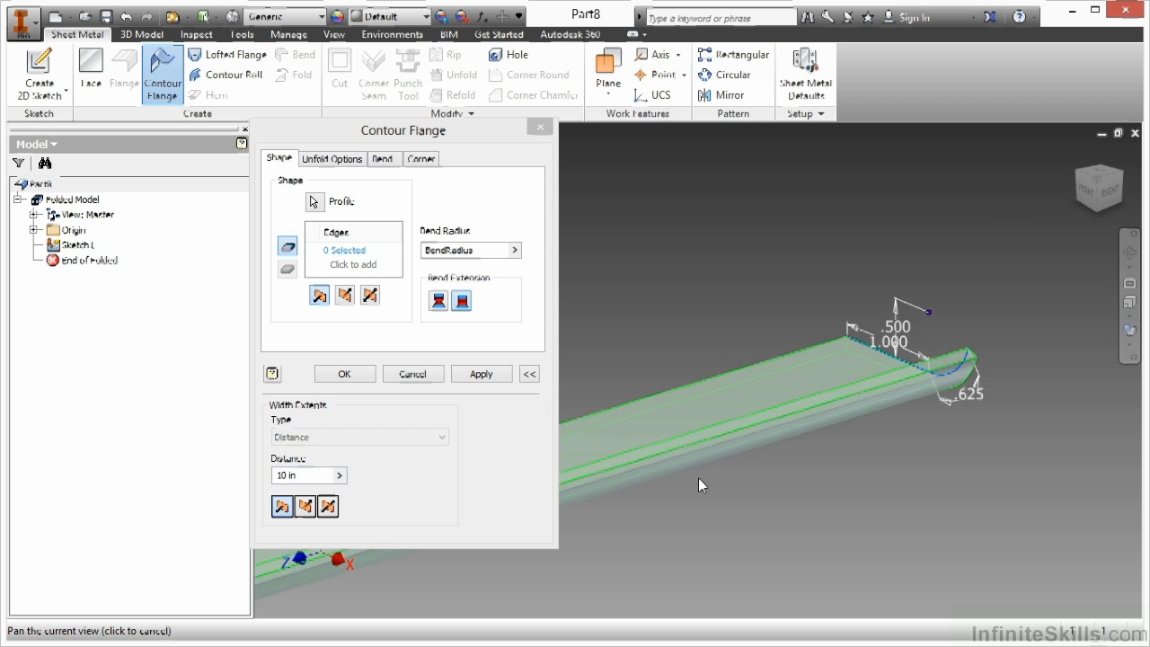
pyautogui.scroll(-5, 698, 478)
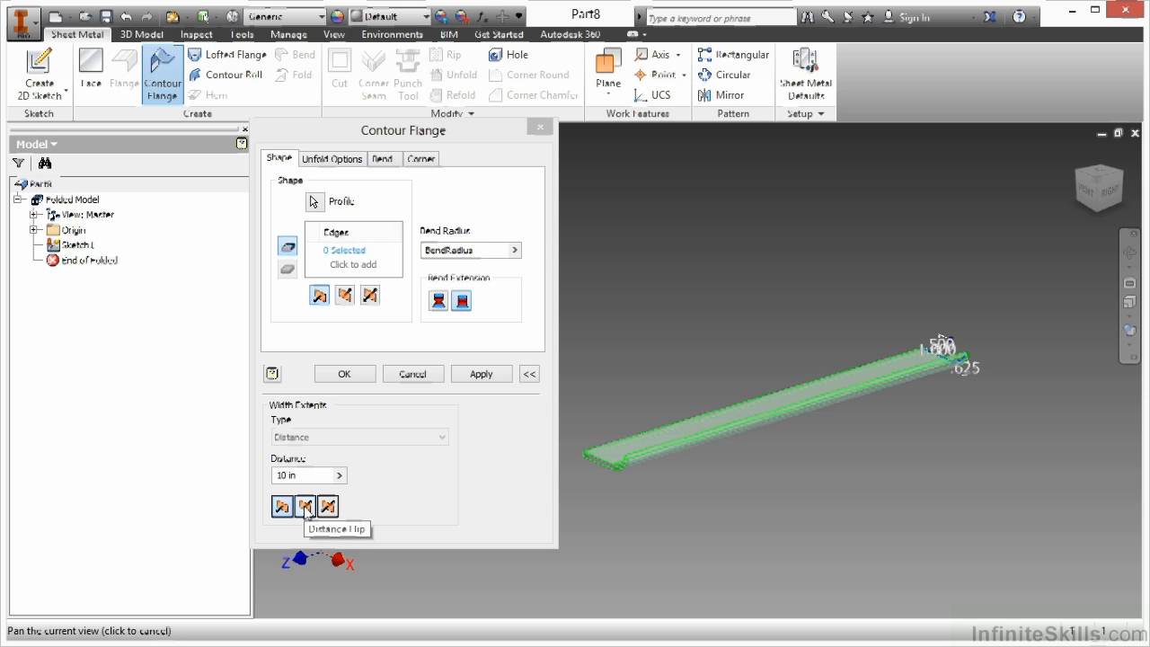
pyautogui.click(305, 508)
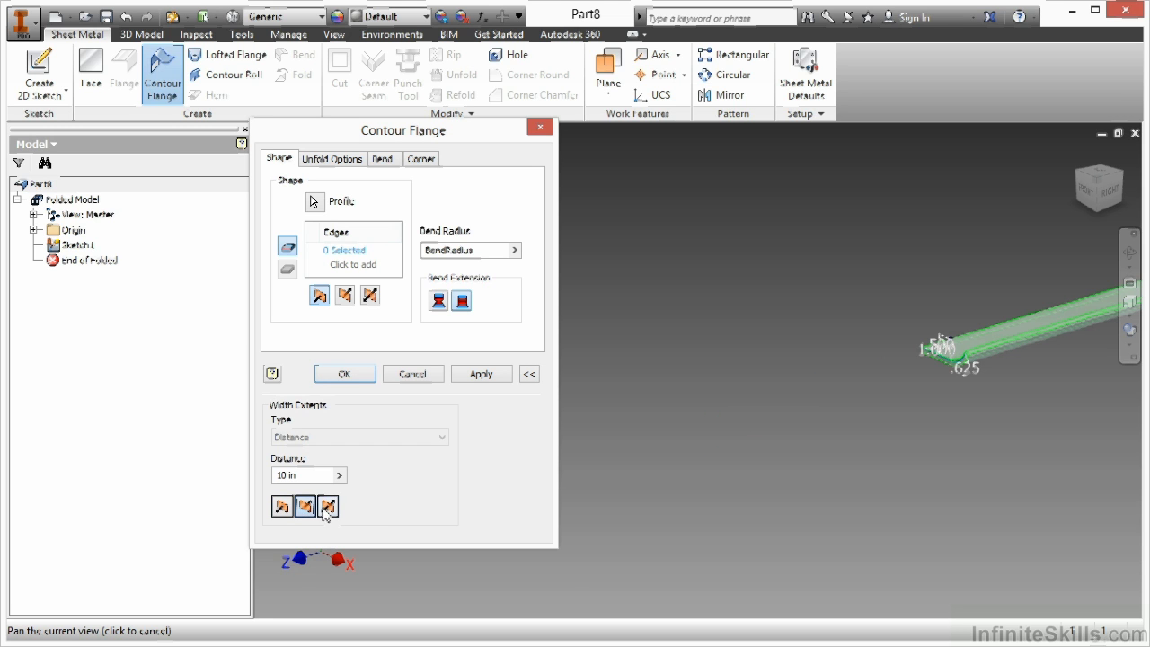
pyautogui.click(328, 507)
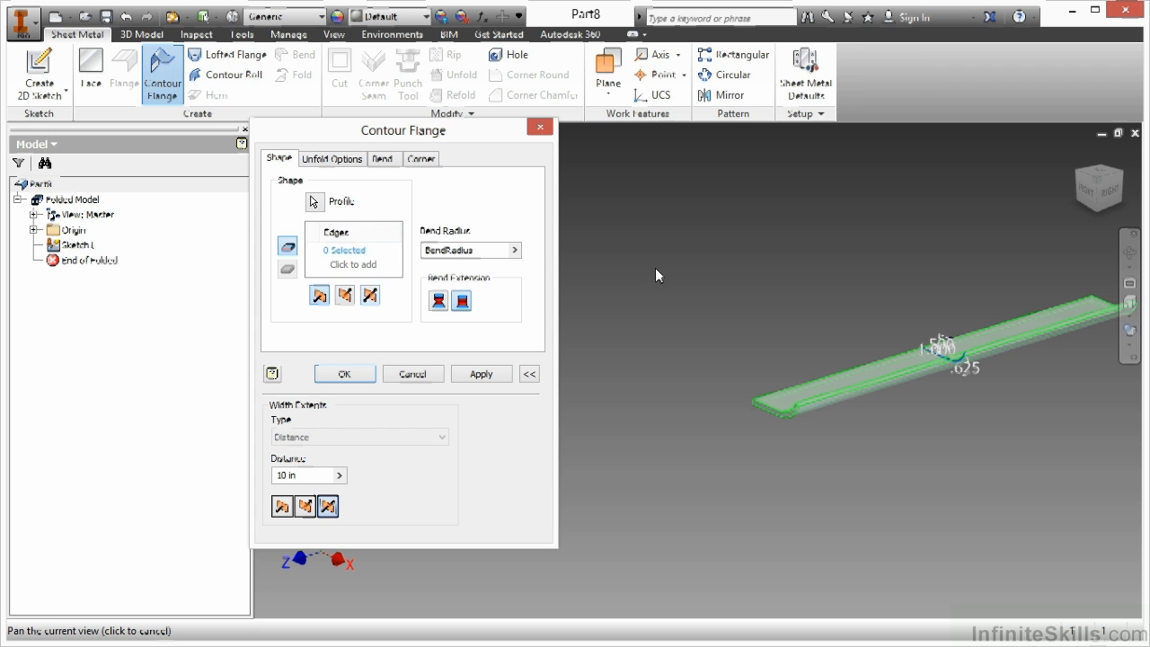
# View the part from the front and centre the material thickness on the profile (Both Sides)
pyautogui.click(1087, 191)
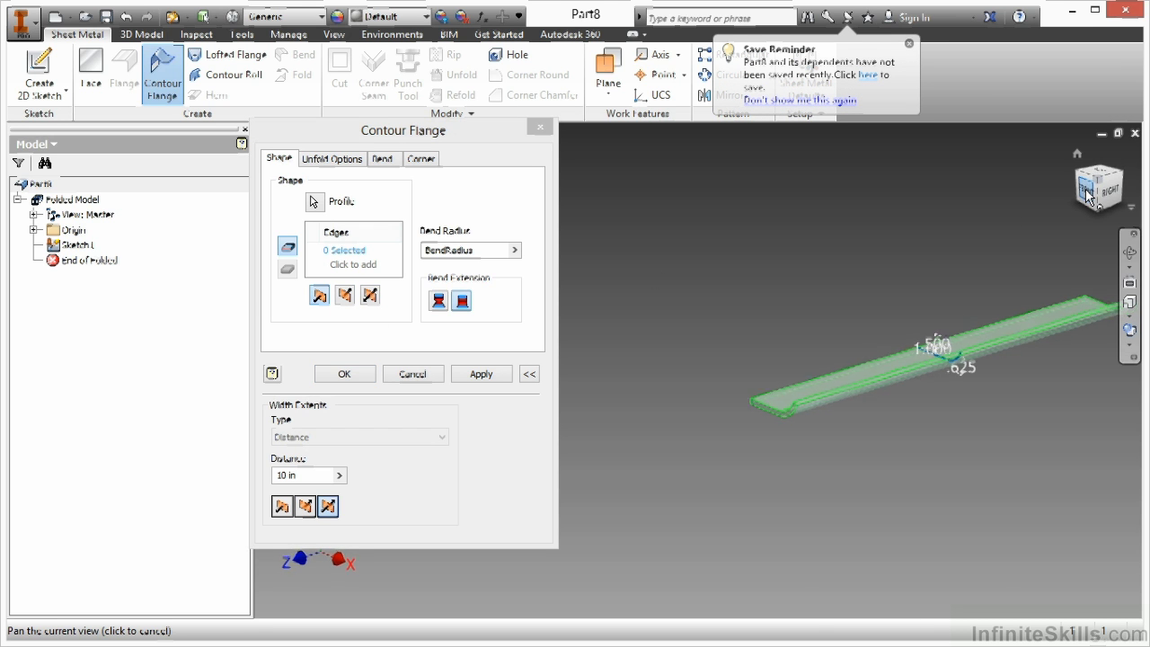
pyautogui.scroll(5, 693, 381)
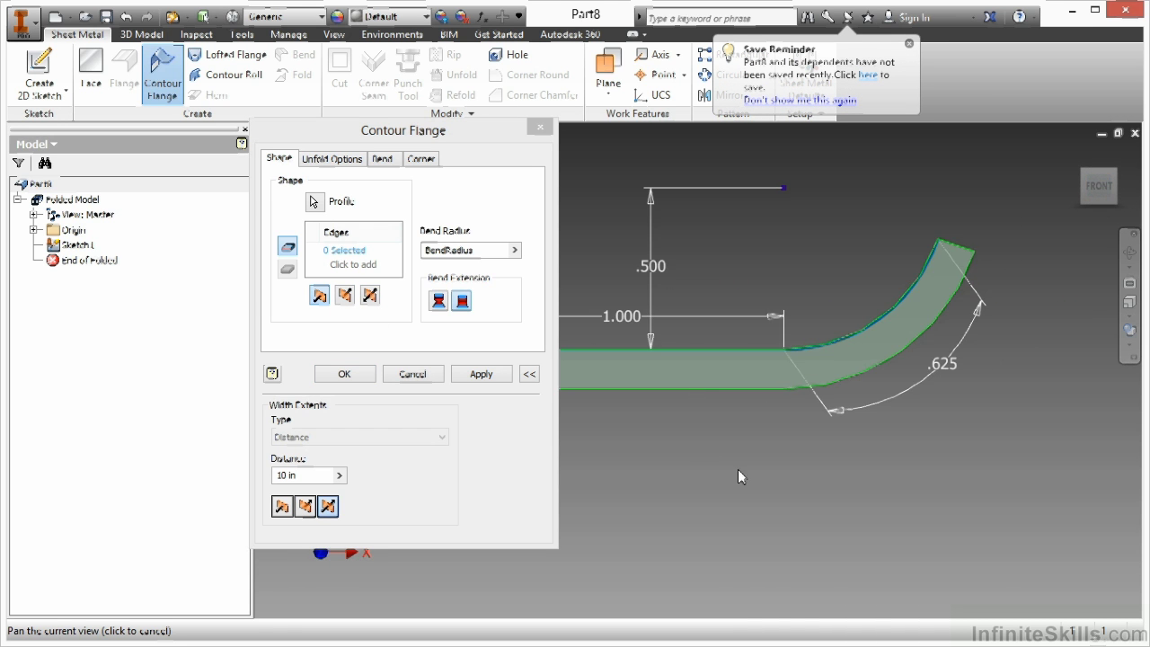
pyautogui.moveTo(575, 454); pyautogui.dragTo(692, 499, button='middle')
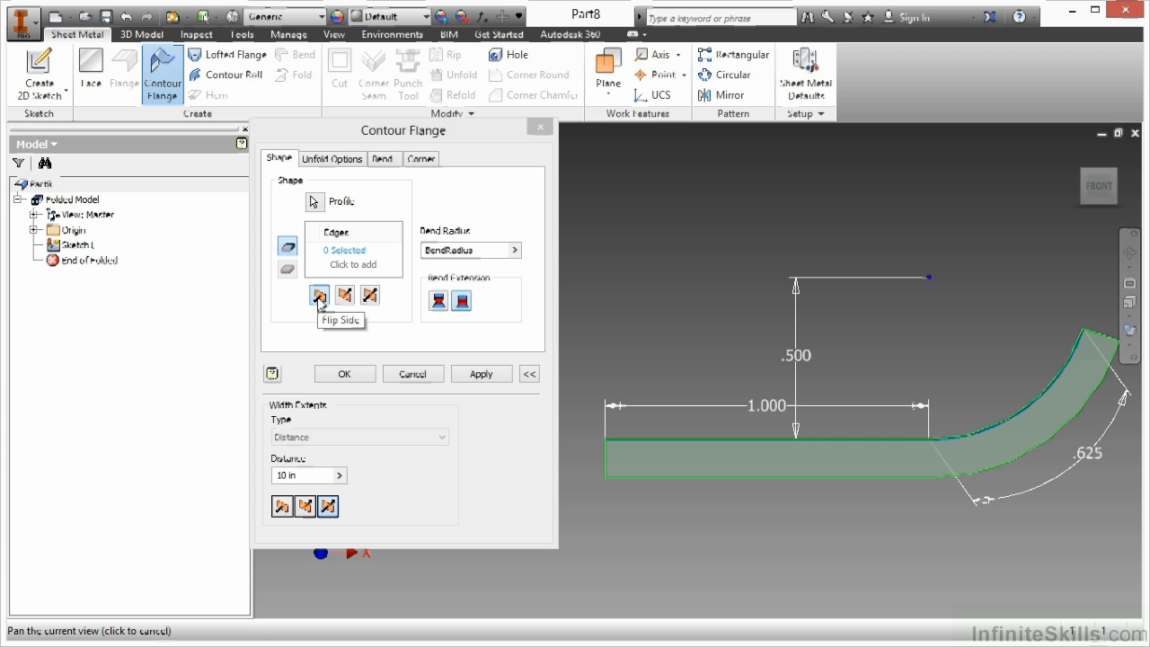
pyautogui.click(346, 296)
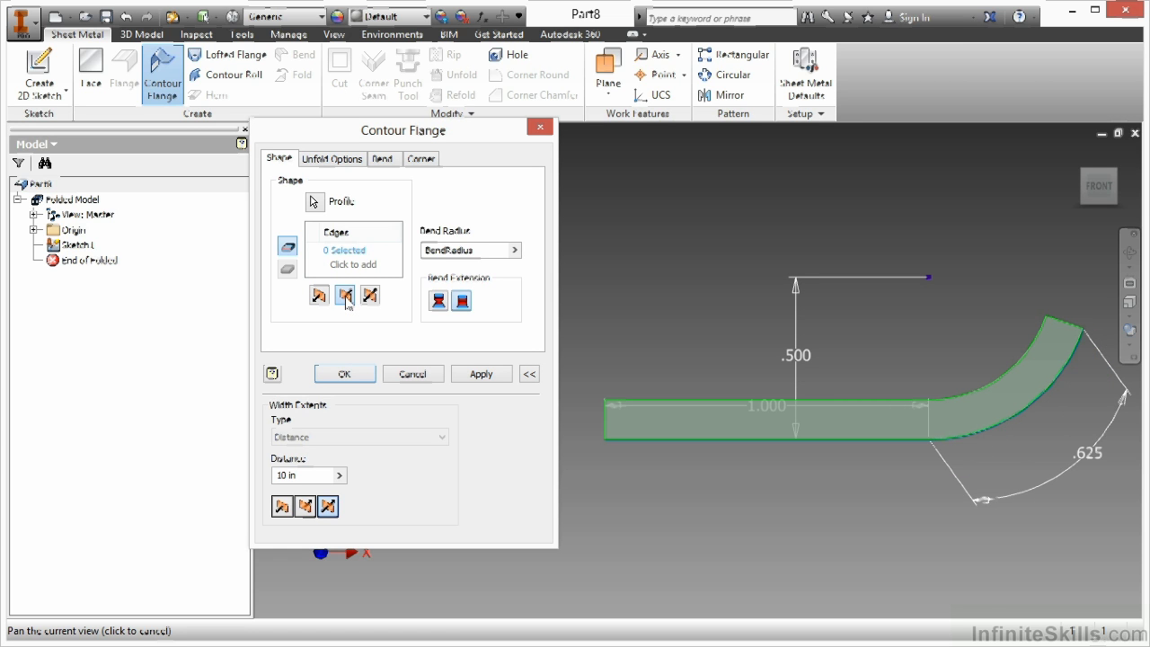
pyautogui.click(320, 296)
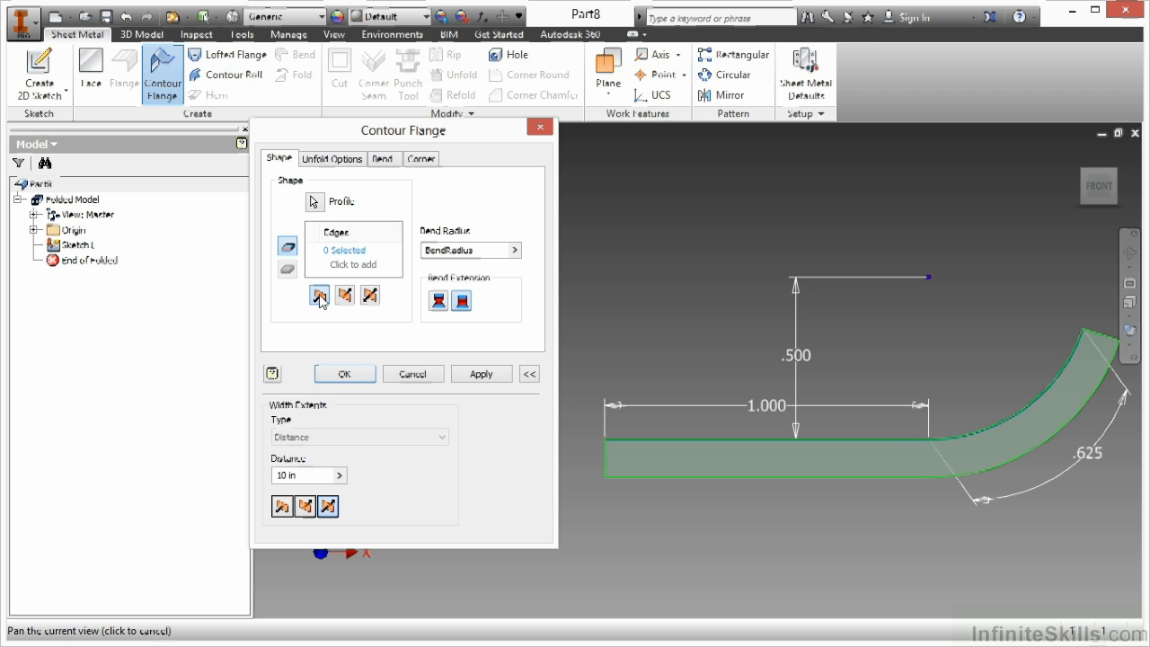
pyautogui.click(368, 297)
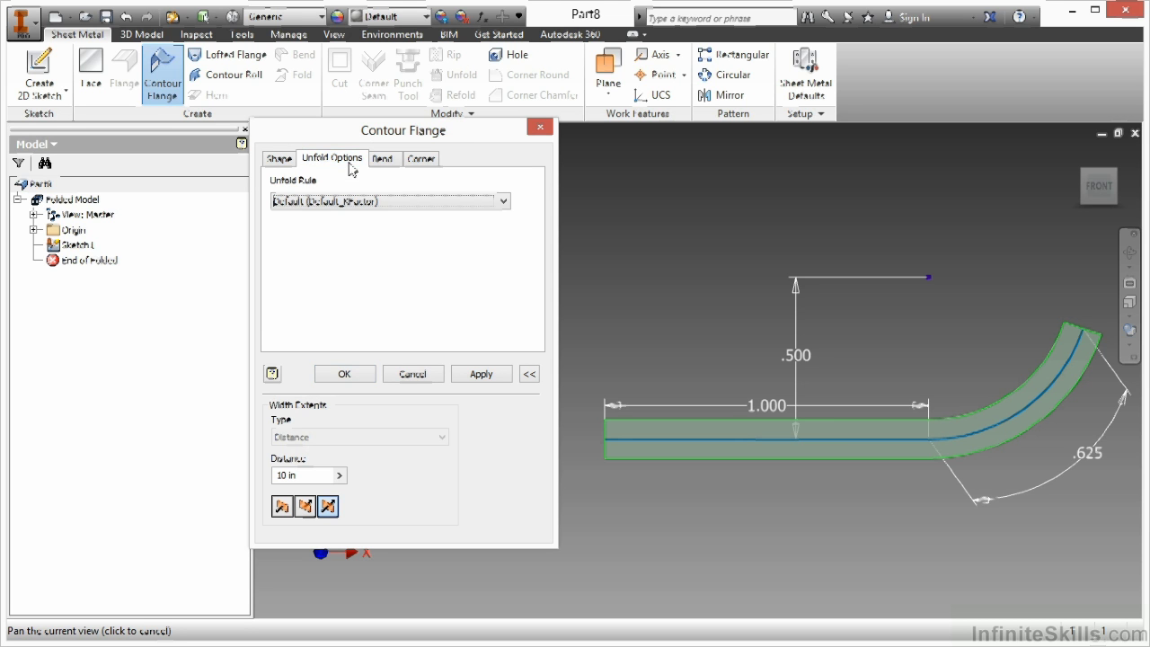
# Keep the default unfold rule and bend and corner settings, and create Contour Flange1
pyautogui.click(381, 202)
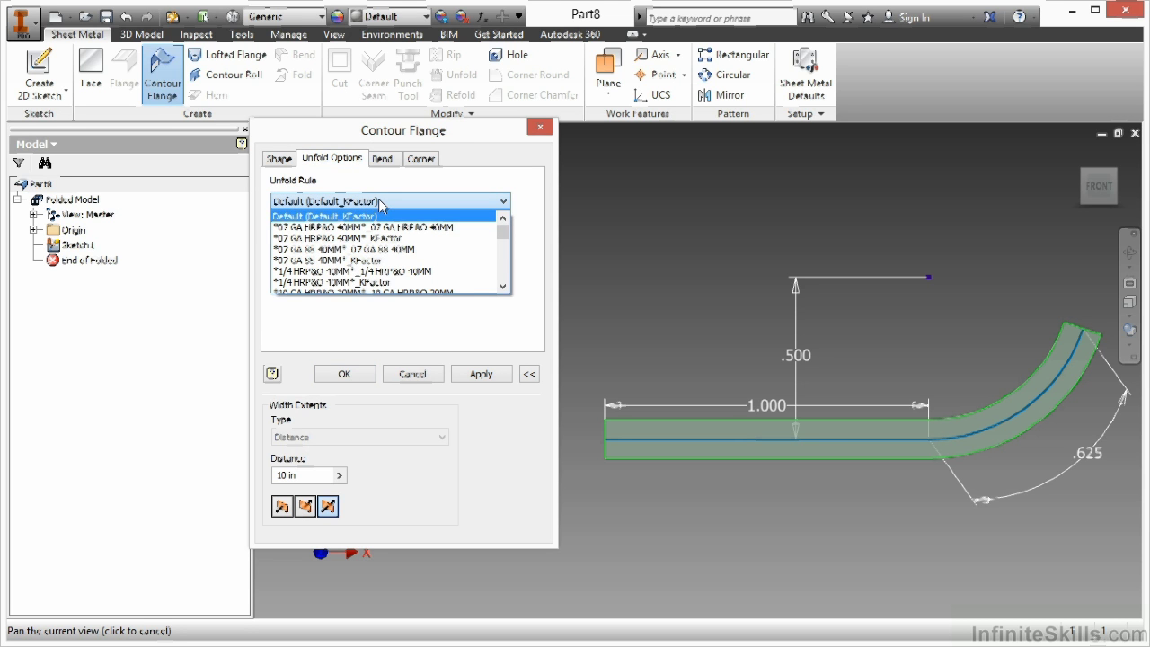
pyautogui.click(381, 203)
pyautogui.click(384, 160)
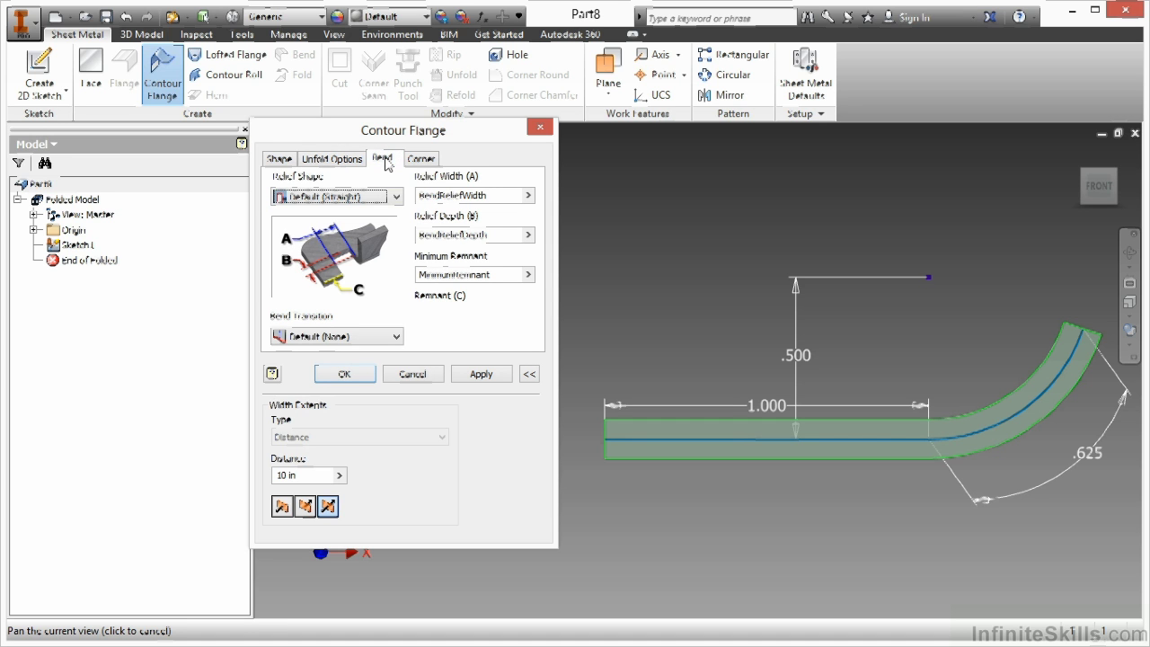
pyautogui.click(422, 160)
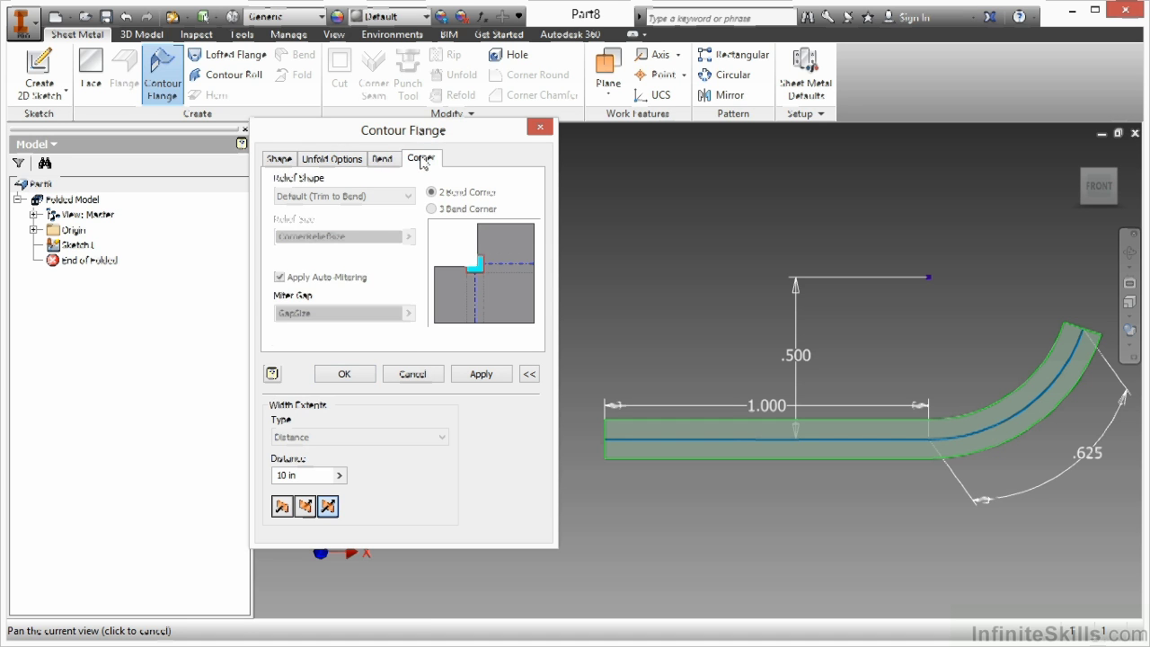
pyautogui.click(384, 160)
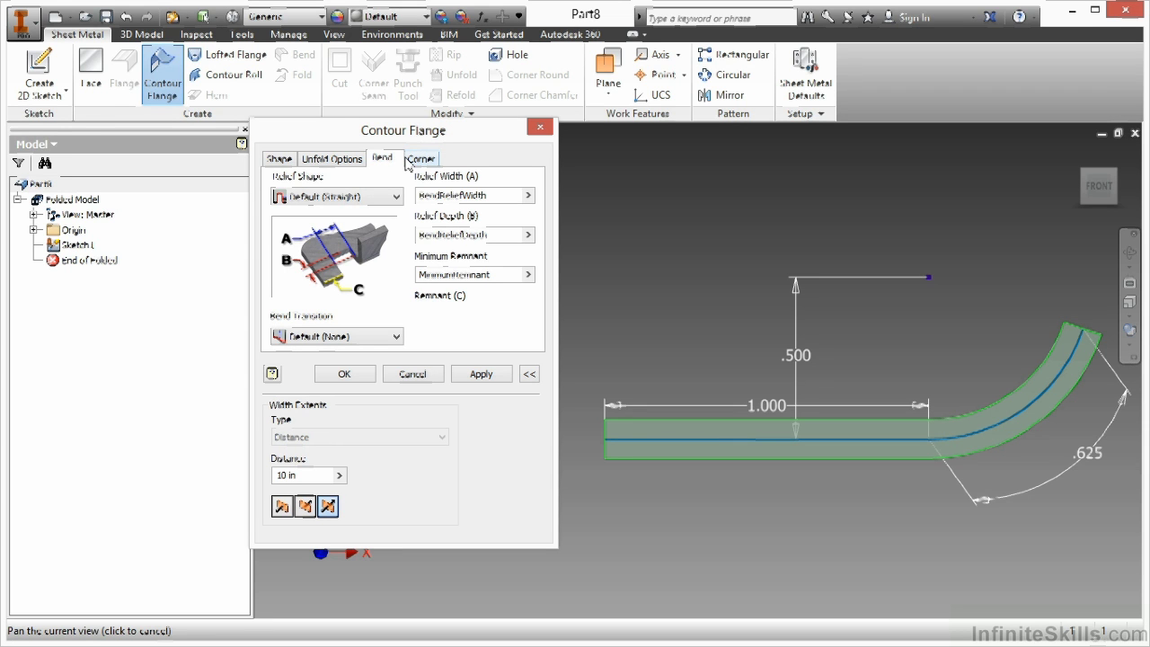
pyautogui.click(283, 161)
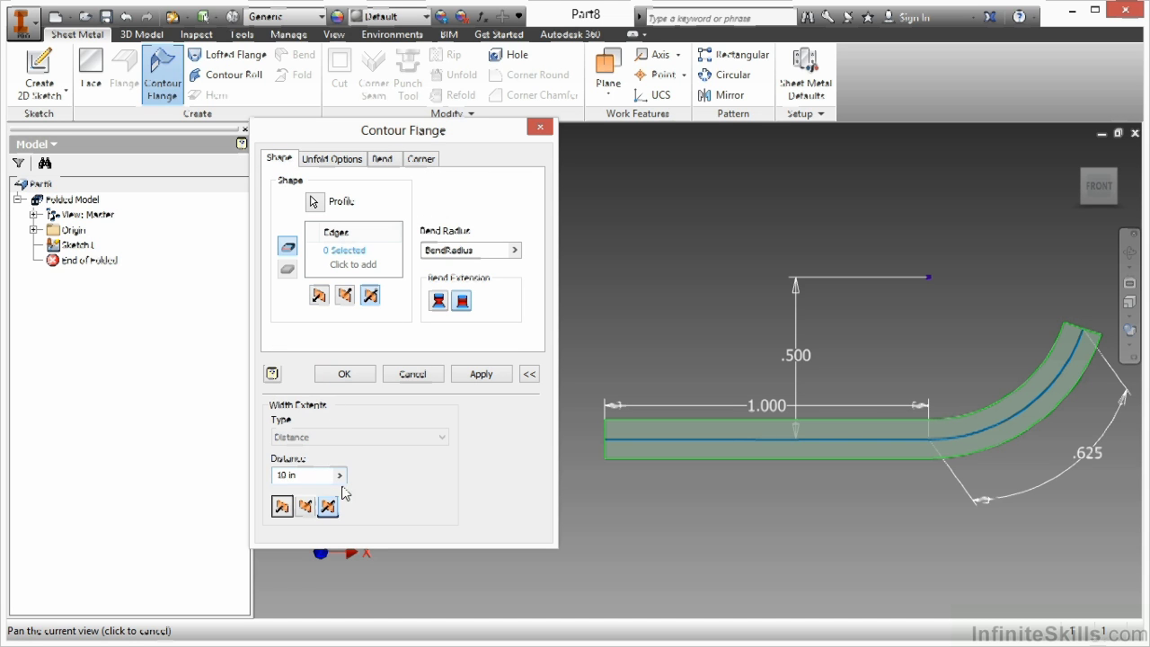
pyautogui.click(347, 374)
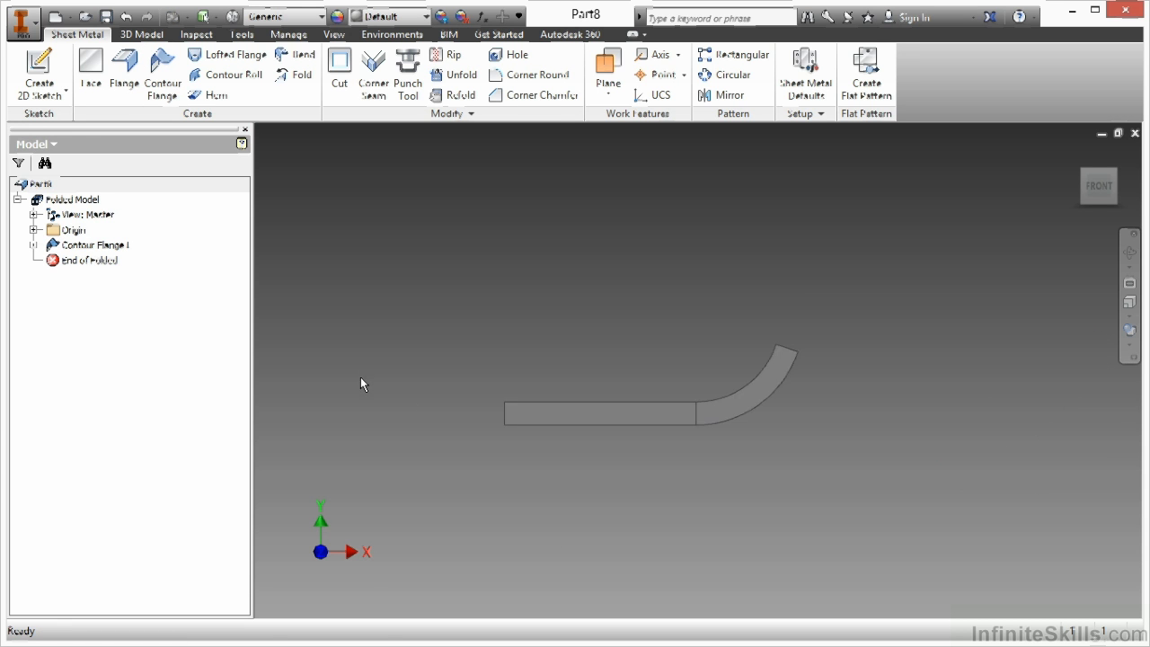
pyautogui.press('F6')
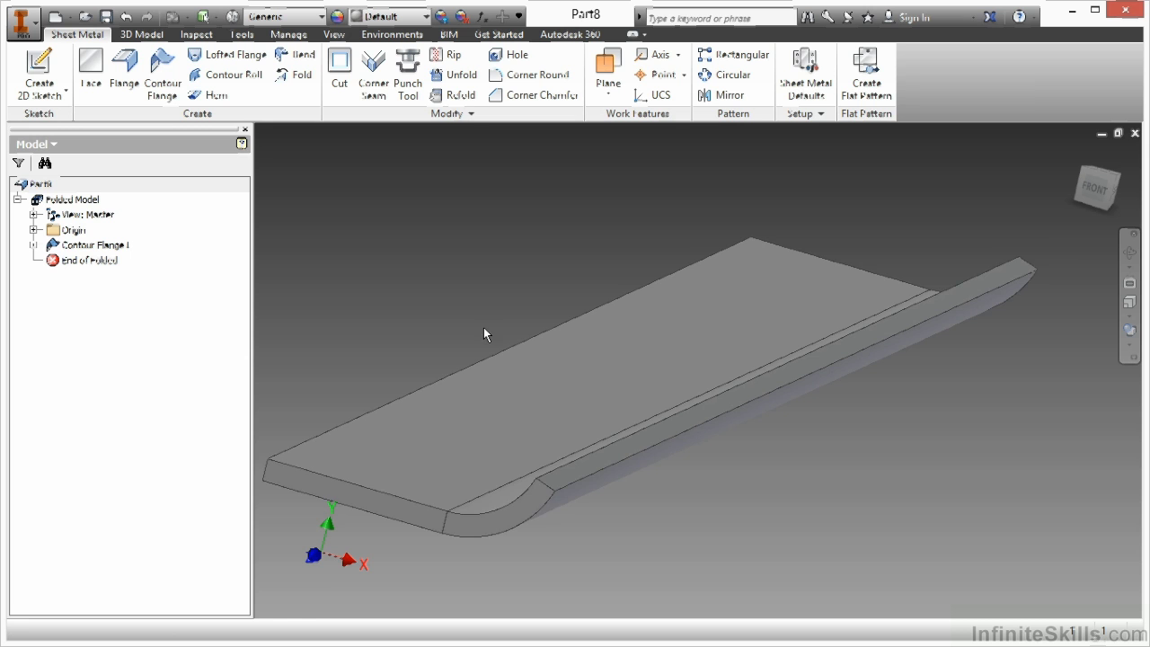
# Apply the 10 GA SS 25MM sheet metal rule in Sheet Metal Defaults
pyautogui.click(817, 70)
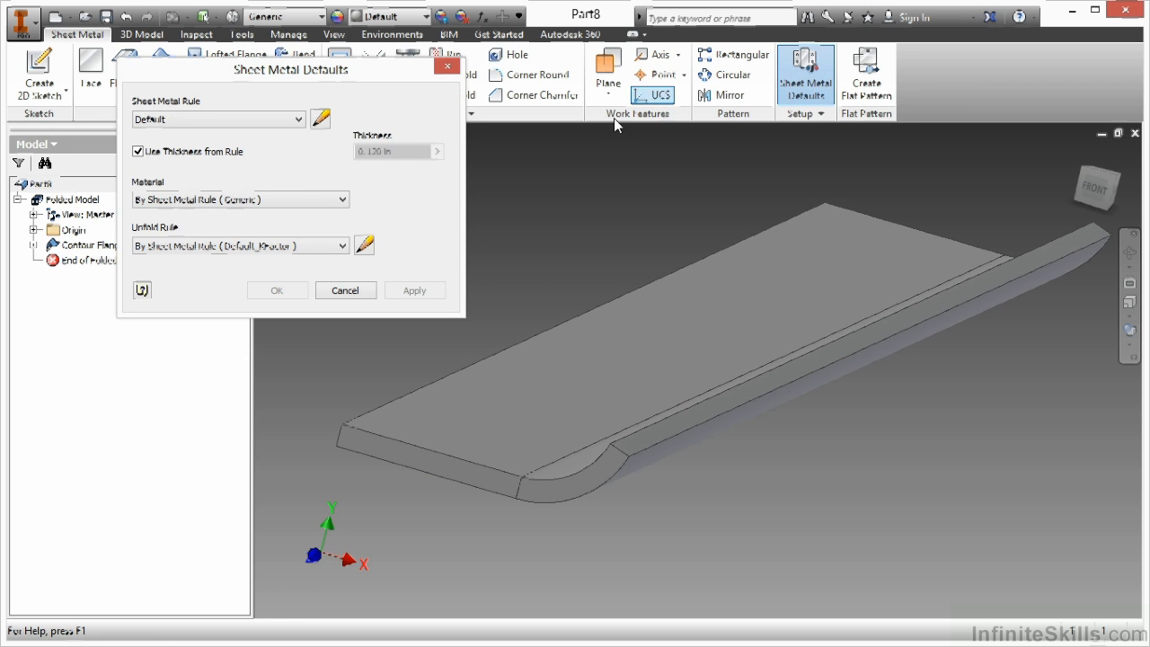
pyautogui.click(252, 122)
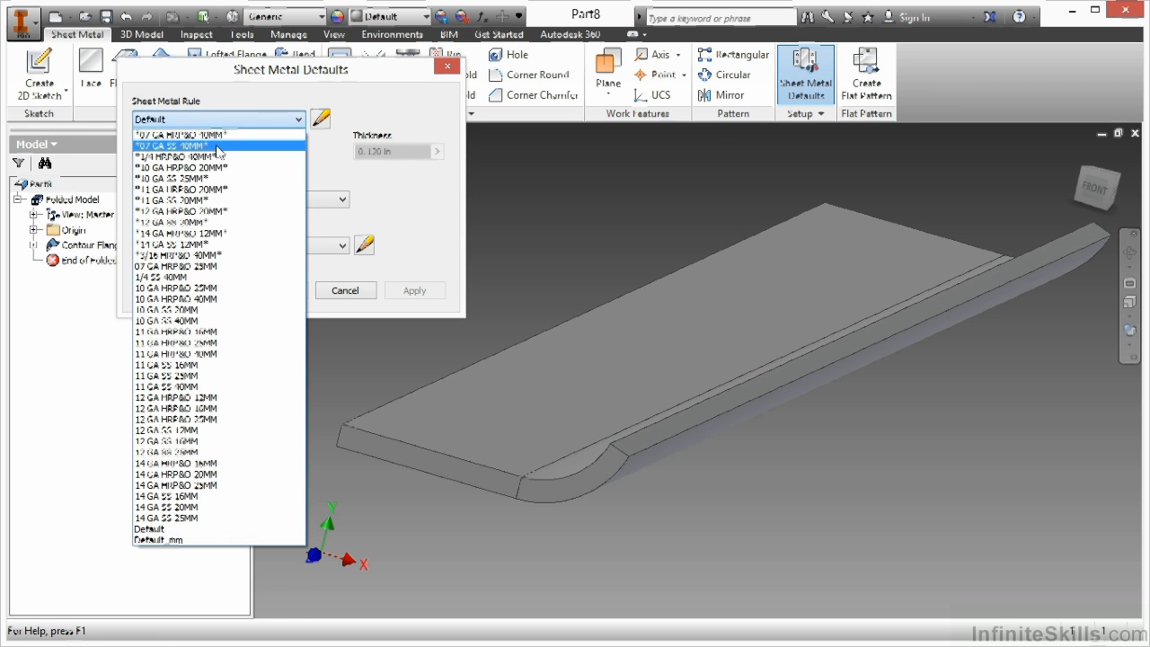
pyautogui.click(216, 178)
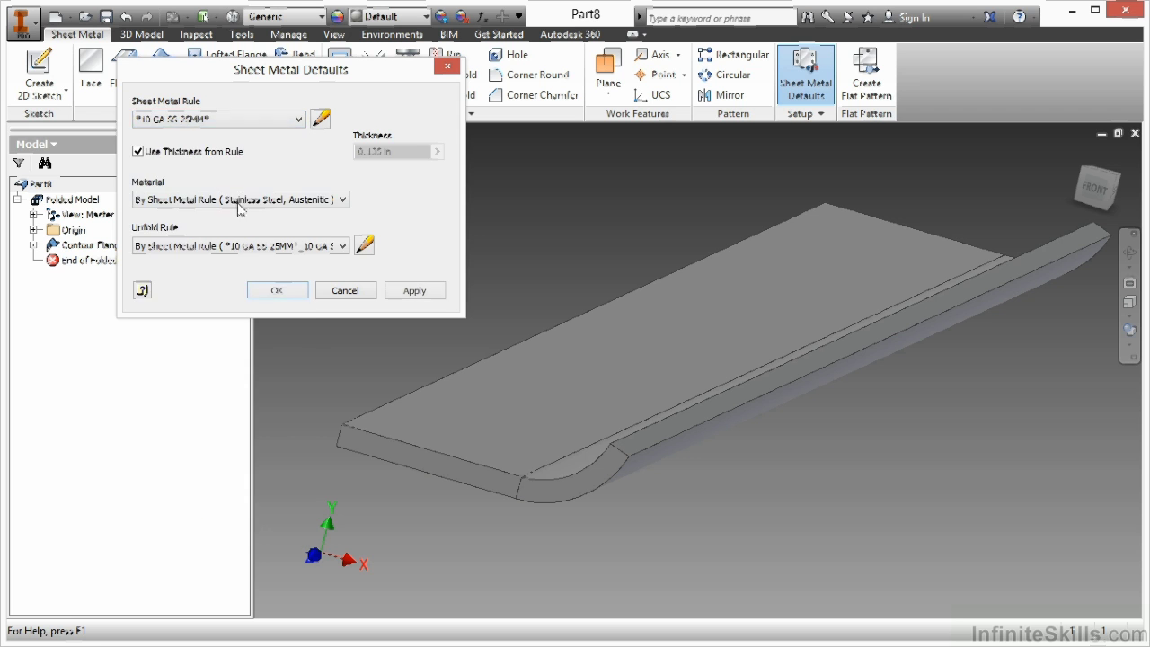
pyautogui.click(273, 290)
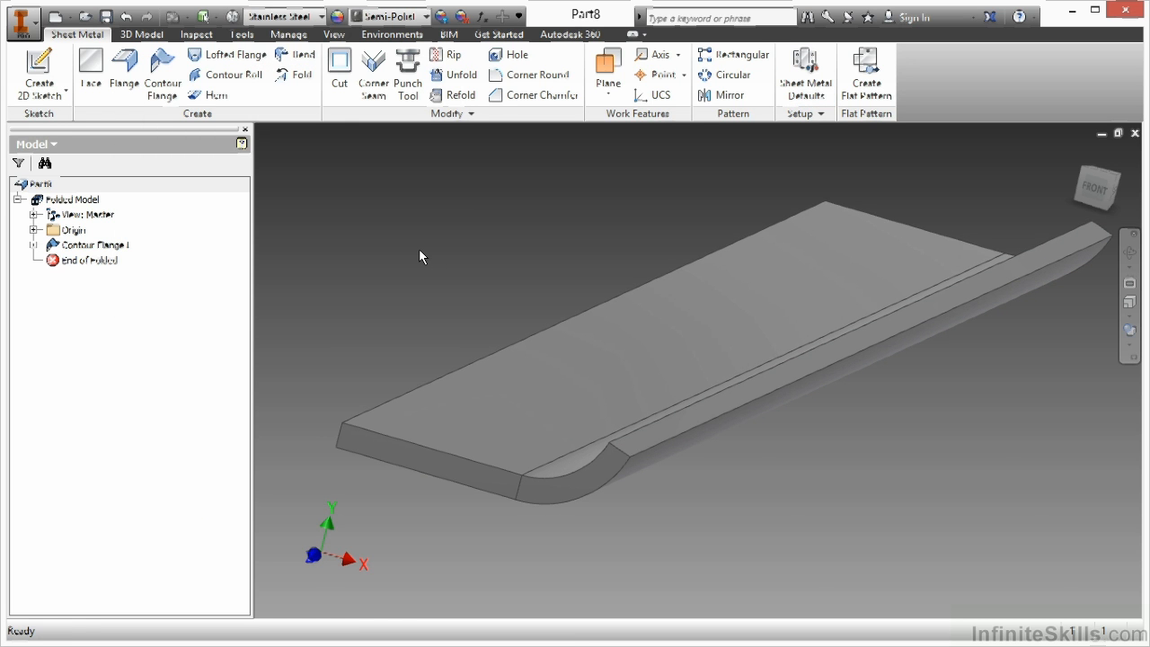
# Switch the sheet metal rule to 12 GA SS 20MM, making the band 0.105 in thick
pyautogui.click(806, 72)
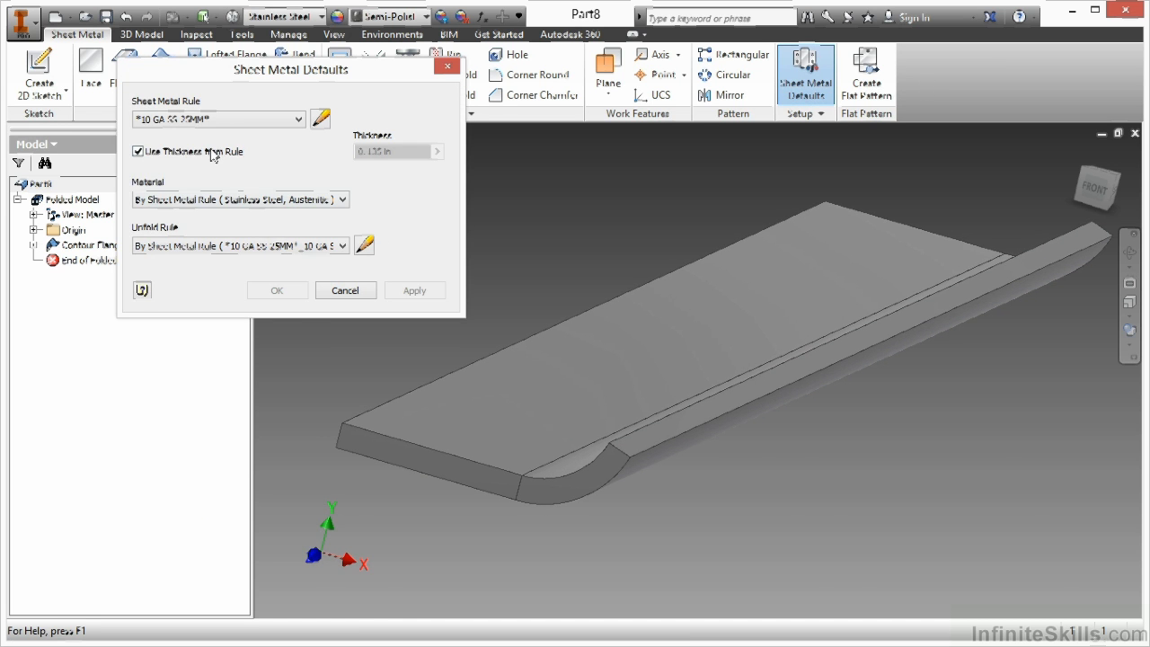
pyautogui.click(225, 121)
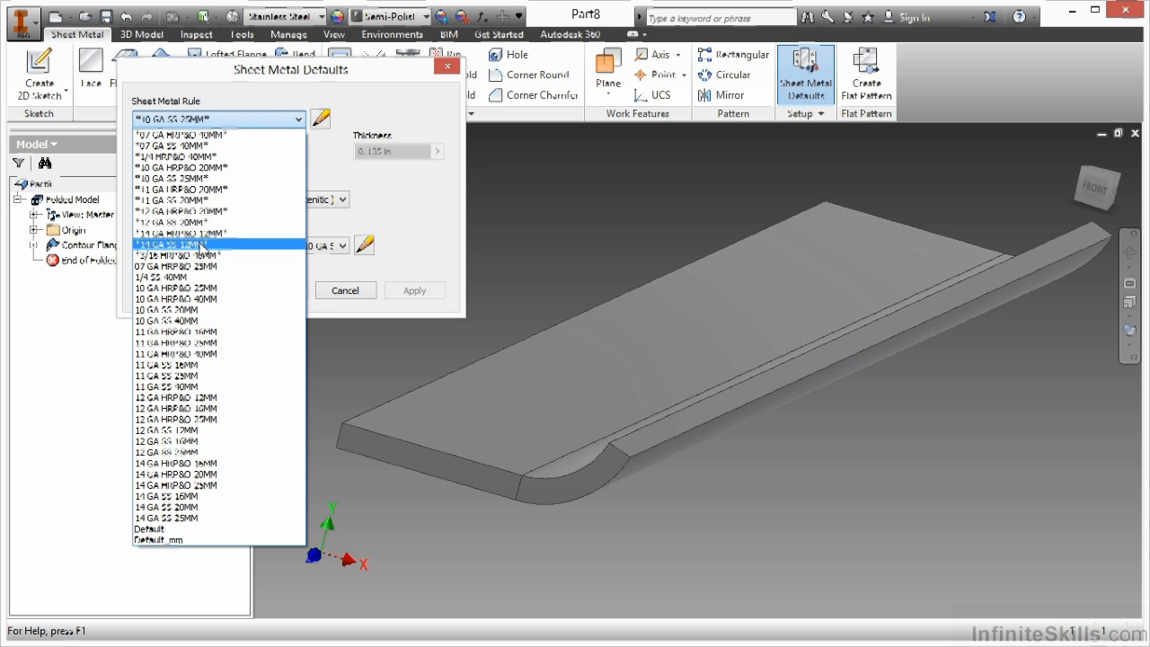
pyautogui.click(180, 222)
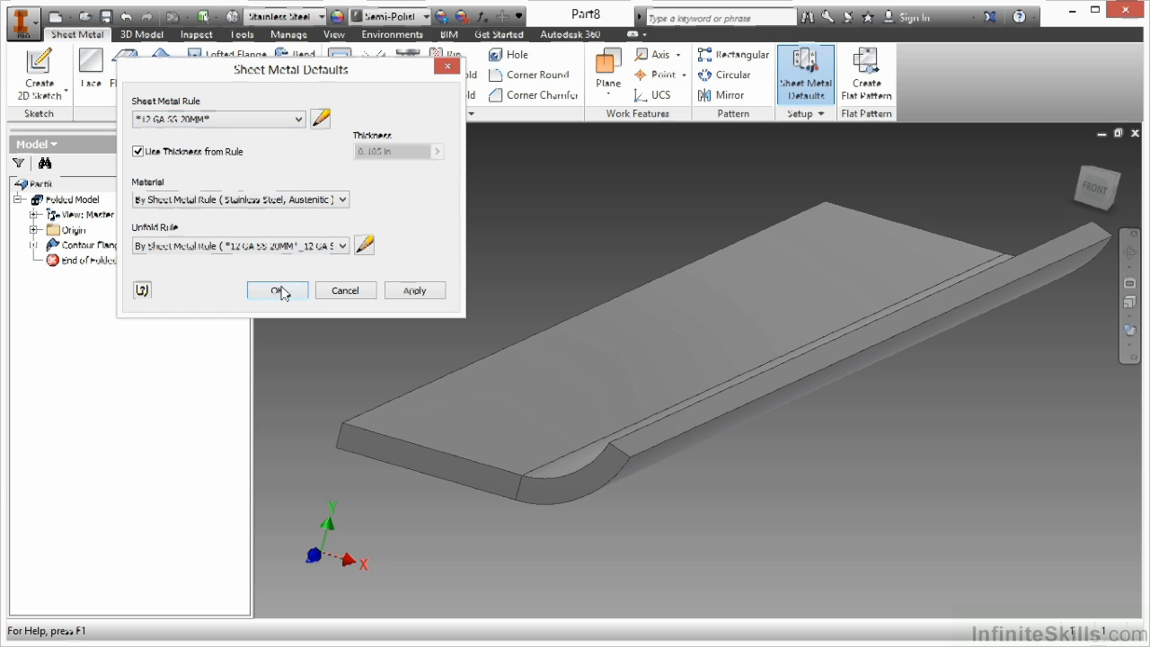
pyautogui.click(275, 290)
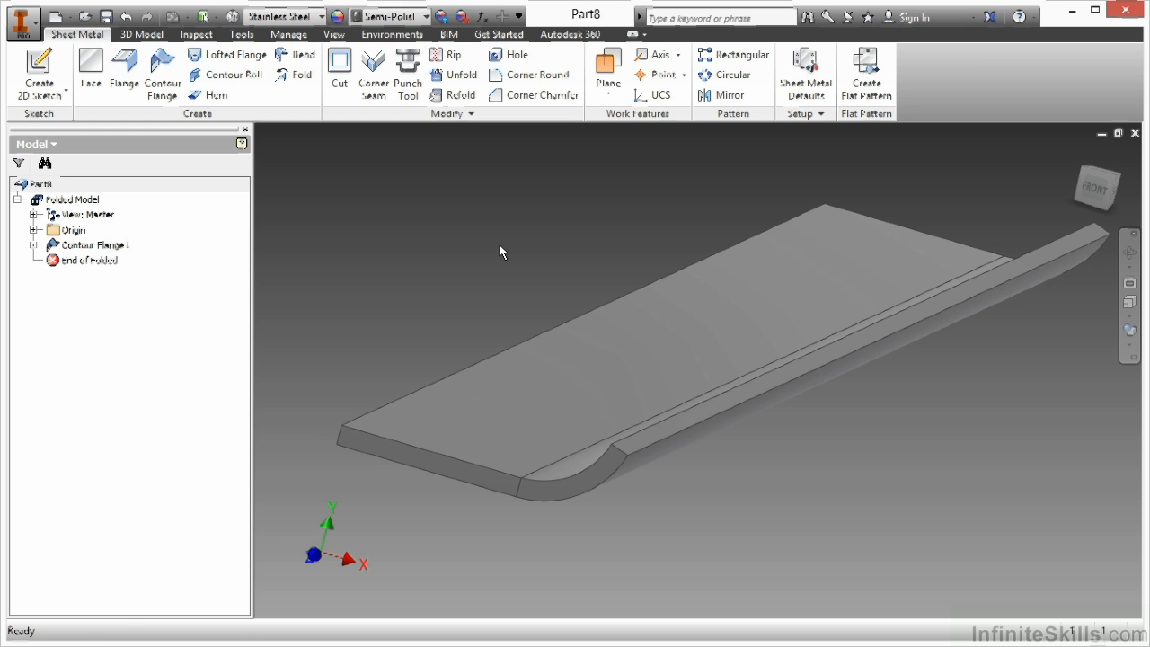
pyautogui.moveTo(518, 234); pyautogui.dragTo(489, 233, button='middle')
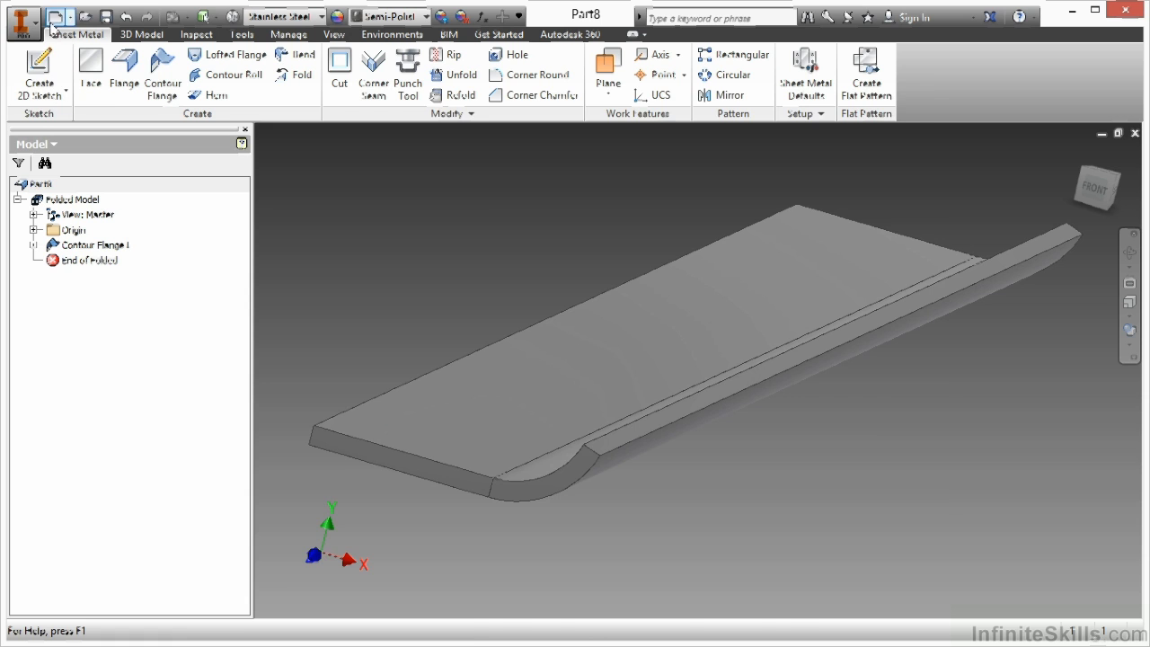
# Create a new sheet metal part, Part9, and start a sketch on the front origin plane
pyautogui.click(56, 16)
pyautogui.doubleClick(515, 203)
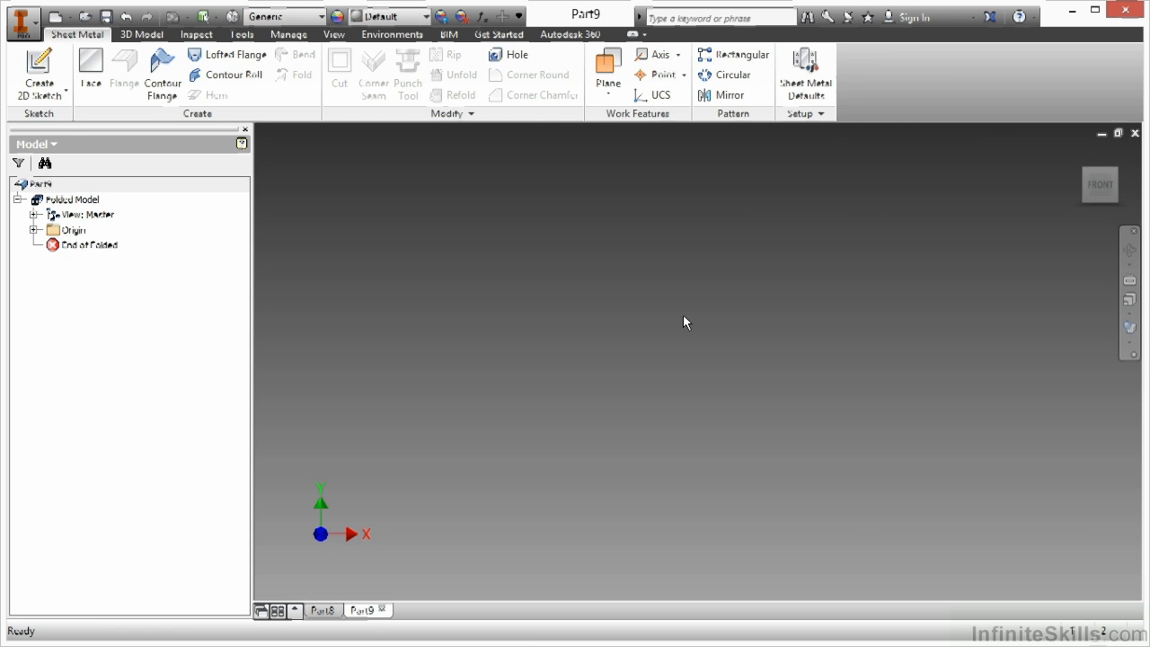
pyautogui.click(40, 72)
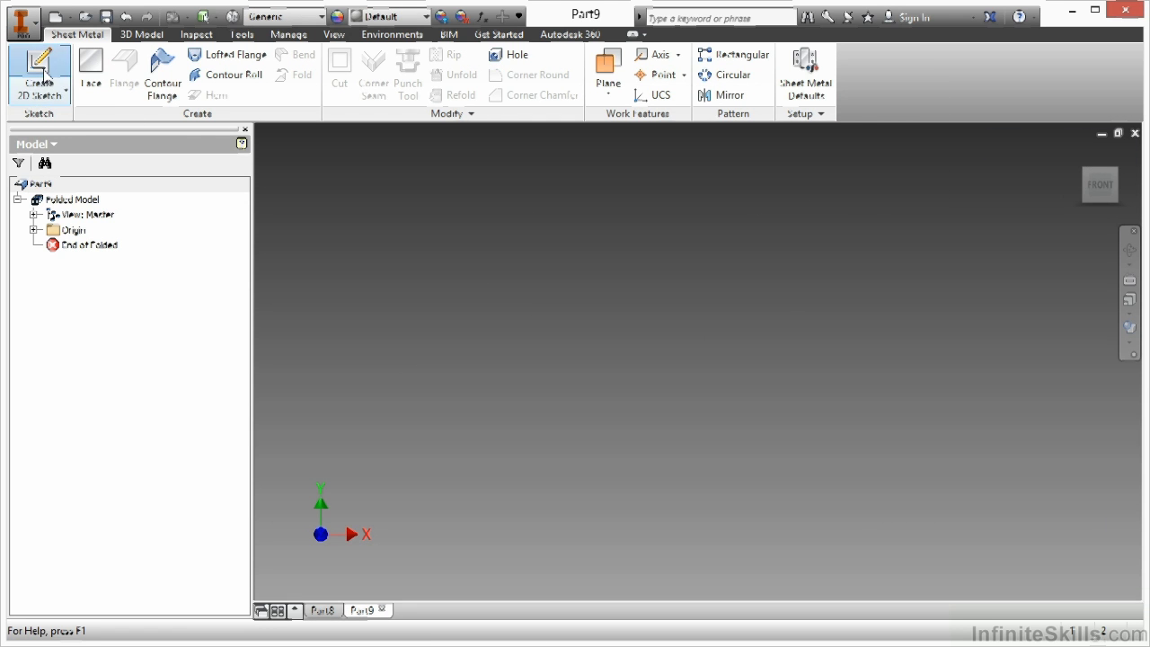
pyautogui.click(620, 202)
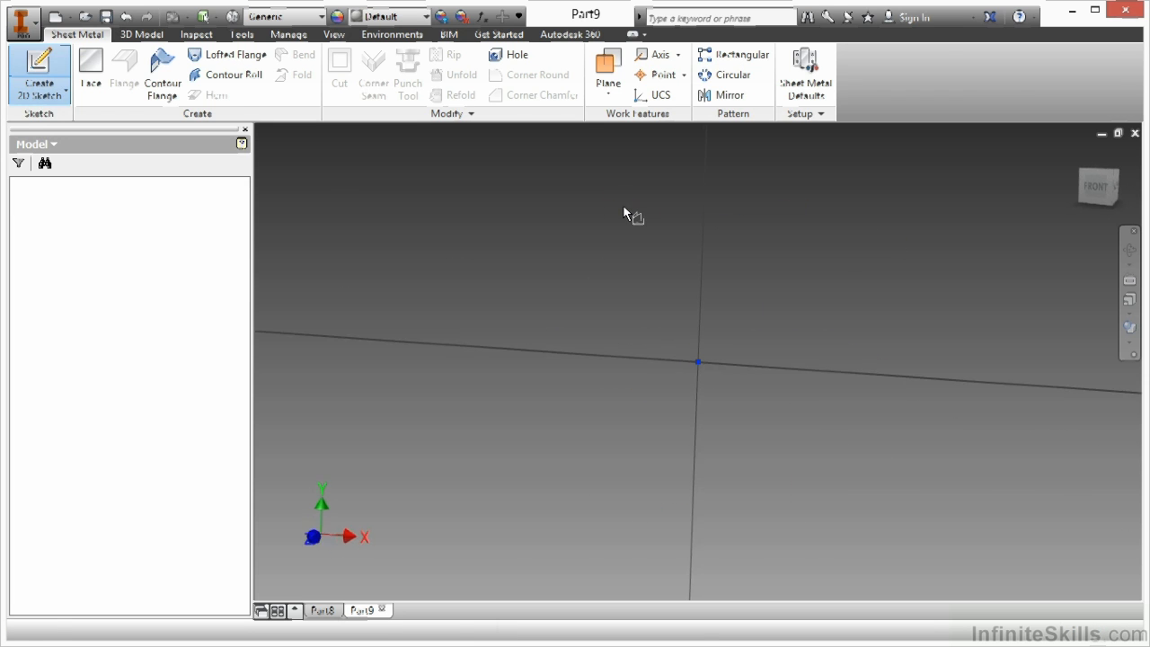
# Draw a circle centred on the origin and dimension its diameter to 3.5
pyautogui.click(68, 54)
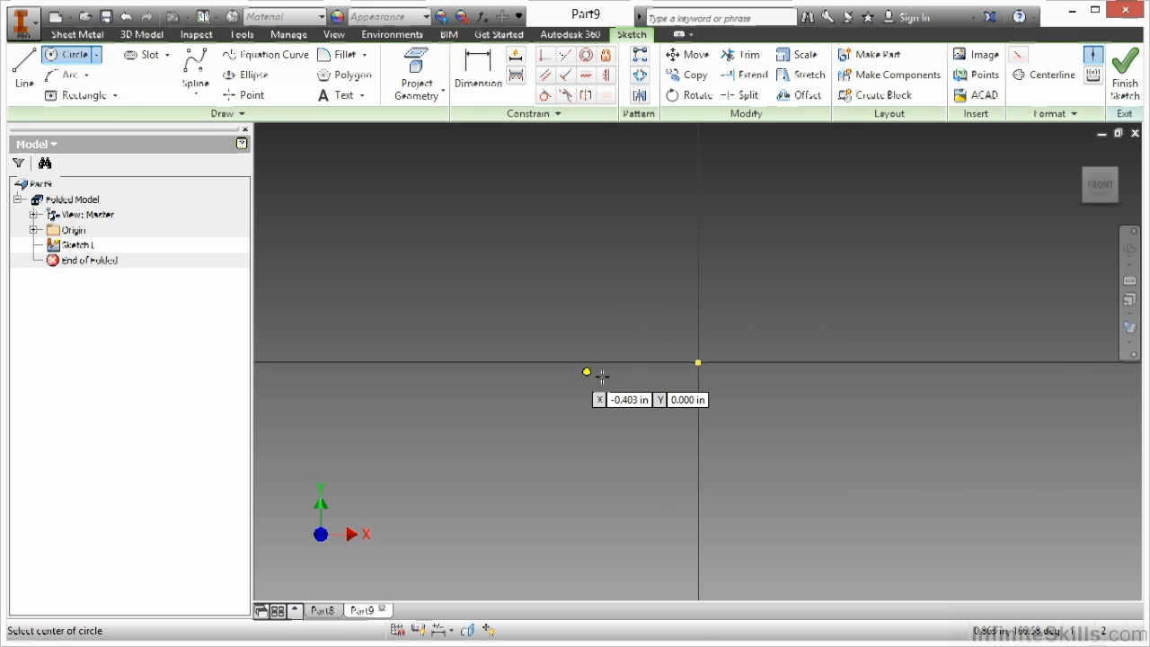
pyautogui.click(698, 362)
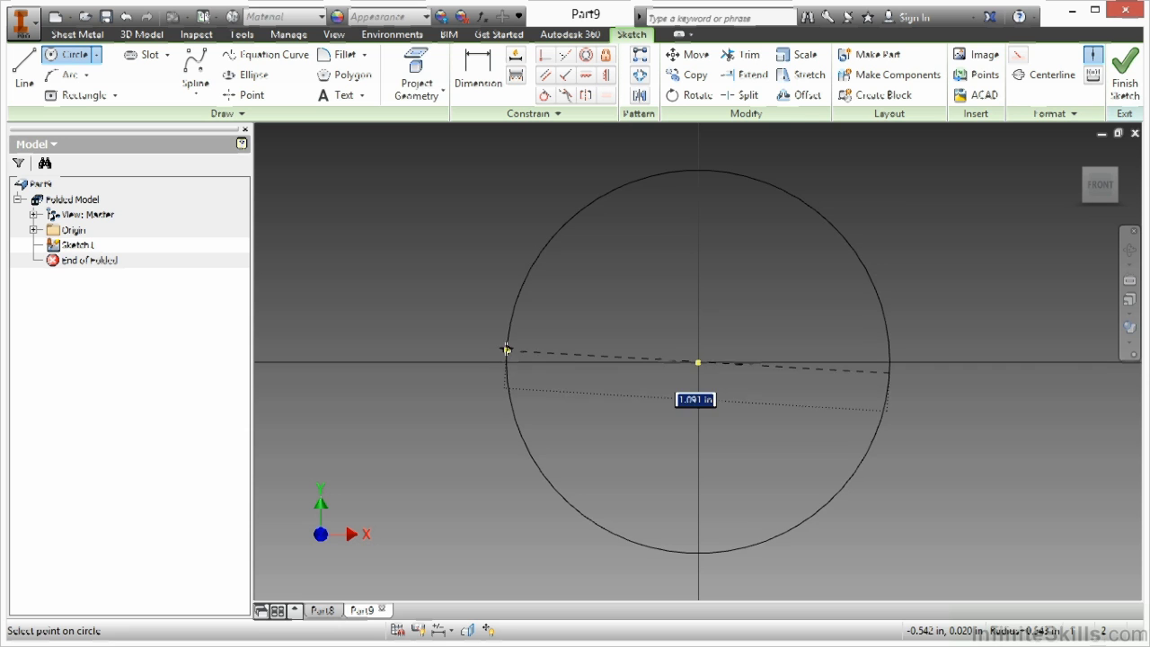
pyautogui.click(506, 347)
pyautogui.click(462, 81)
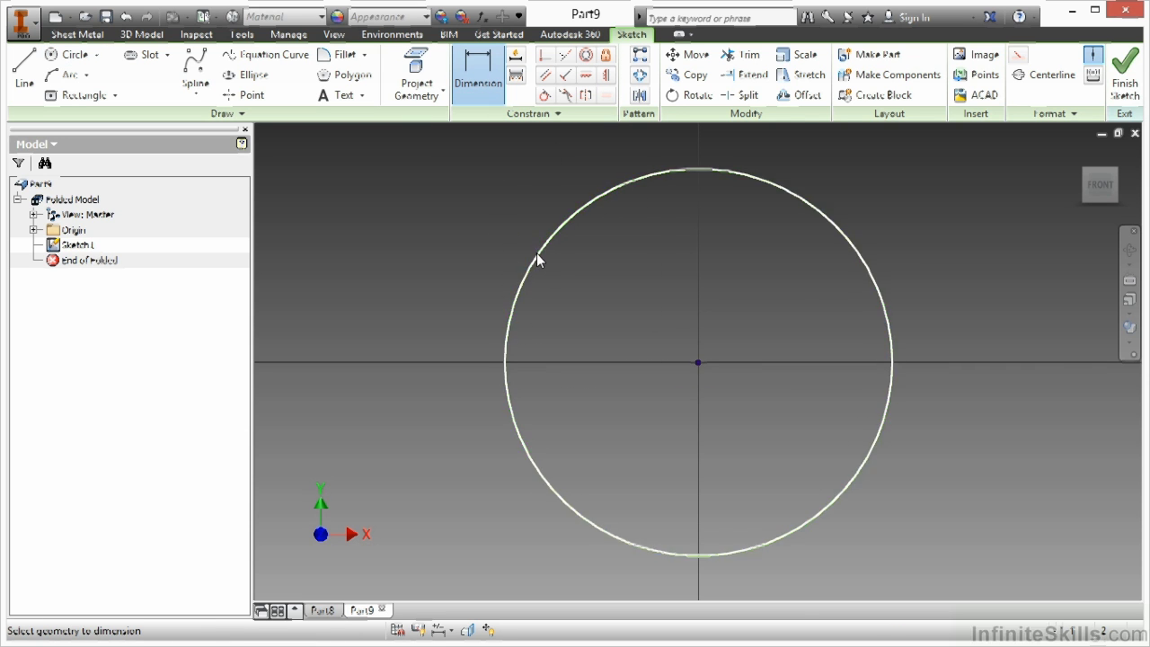
pyautogui.click(537, 253)
pyautogui.click(466, 261)
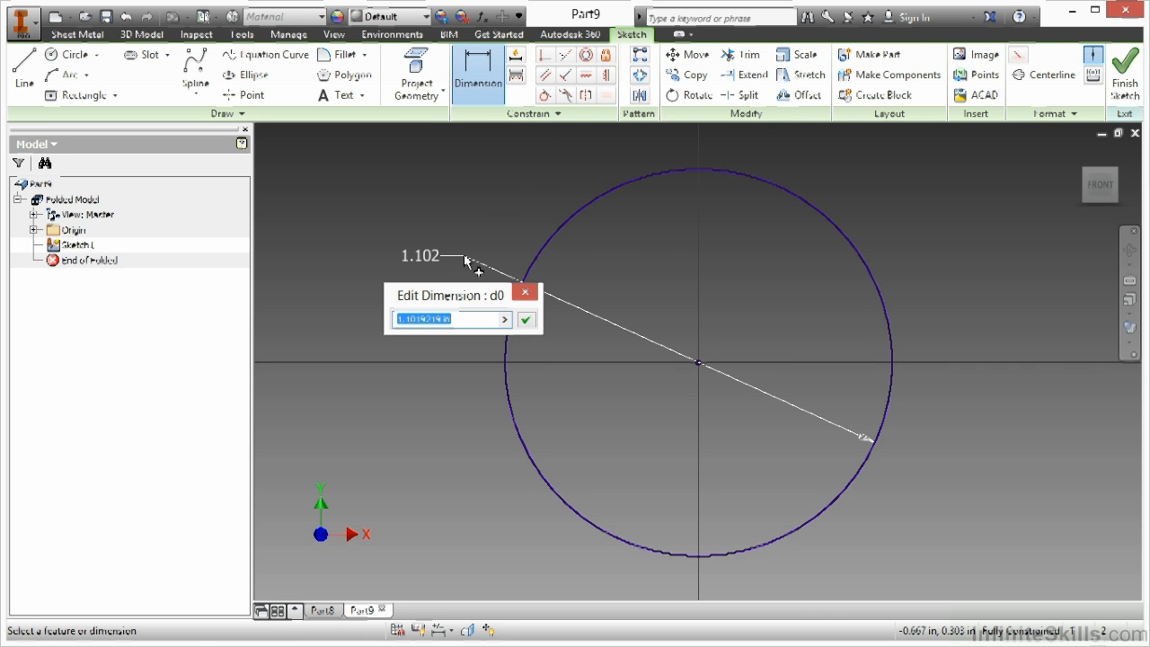
pyautogui.write('3')
pyautogui.press('Return')
pyautogui.scroll(-5, 562, 346)
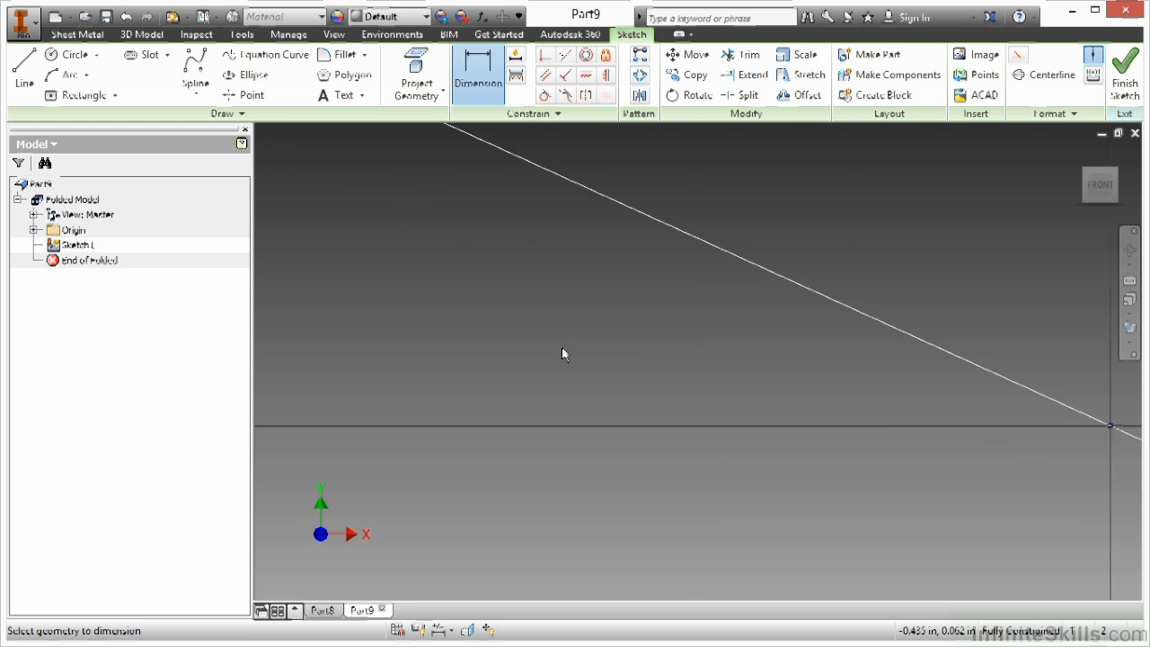
# Draw two lines from the circle centre to points just past its top, forming a narrow V
pyautogui.moveTo(608, 303); pyautogui.dragTo(552, 308, button='middle')
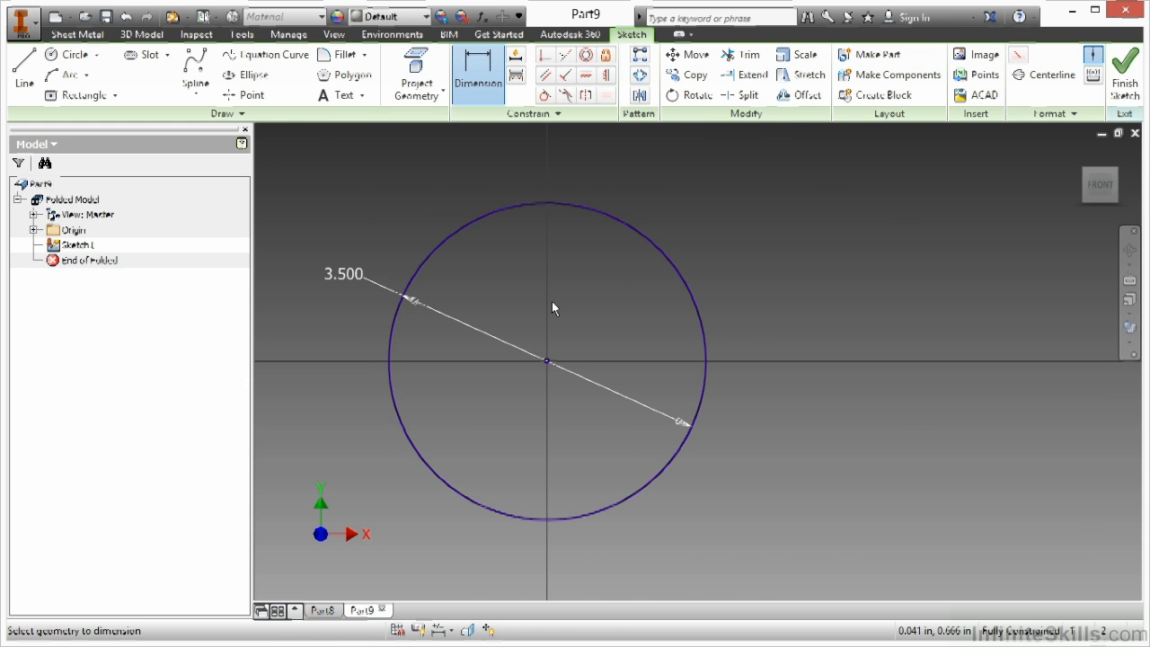
pyautogui.click(25, 71)
pyautogui.click(547, 361)
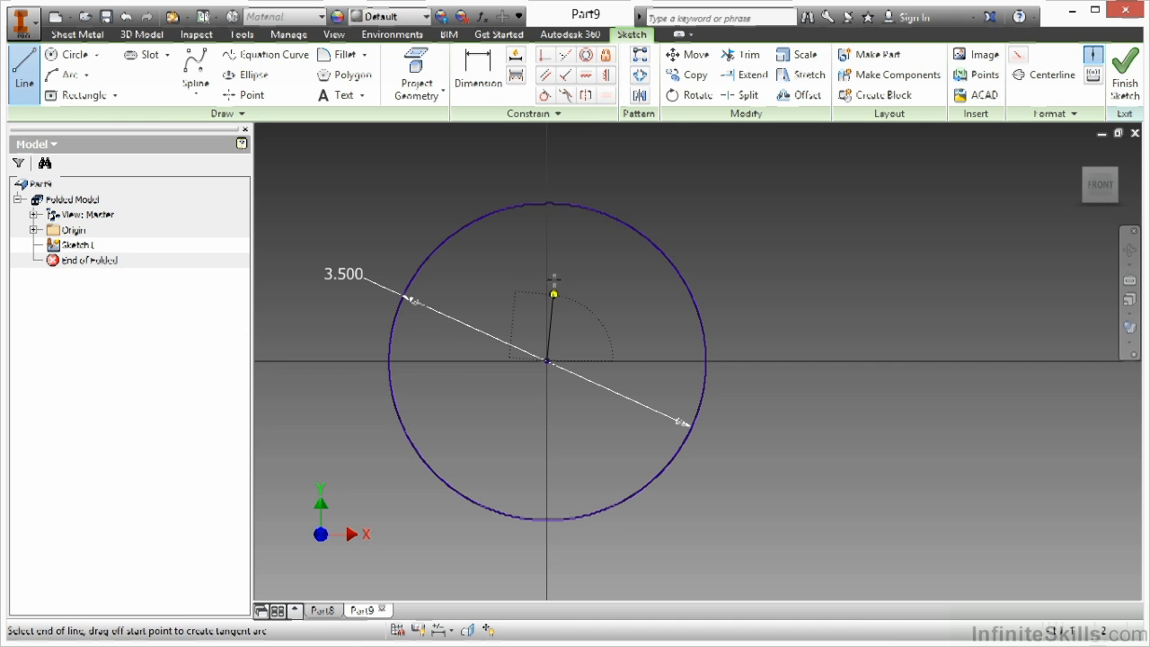
pyautogui.click(573, 190)
pyautogui.click(546, 361)
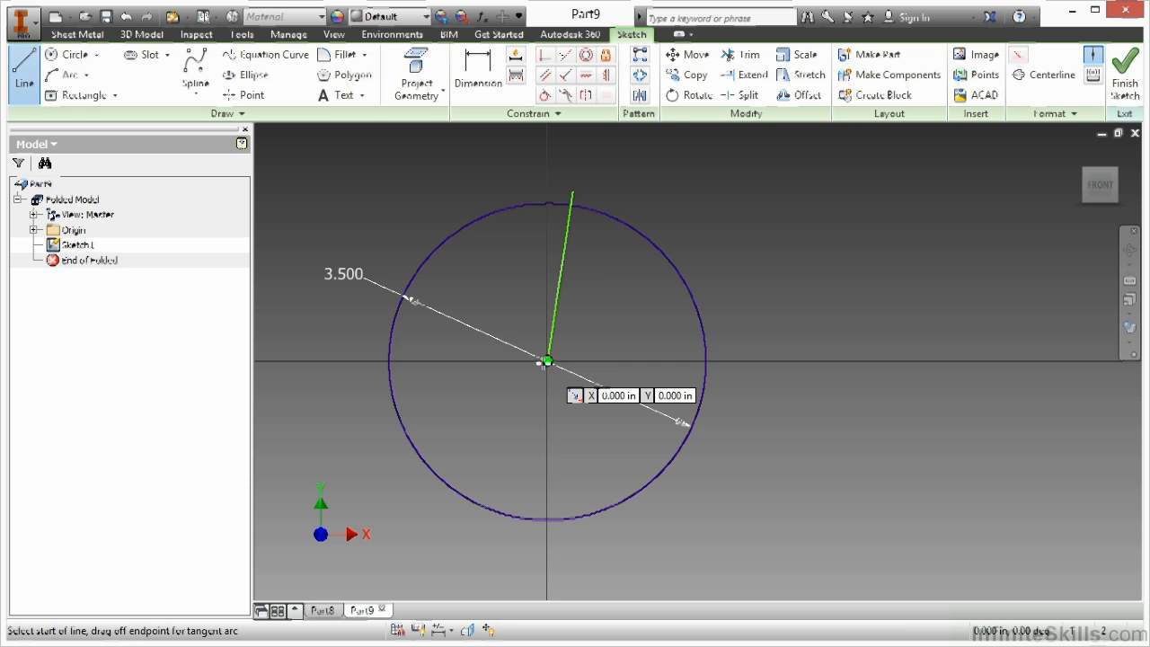
pyautogui.click(547, 360)
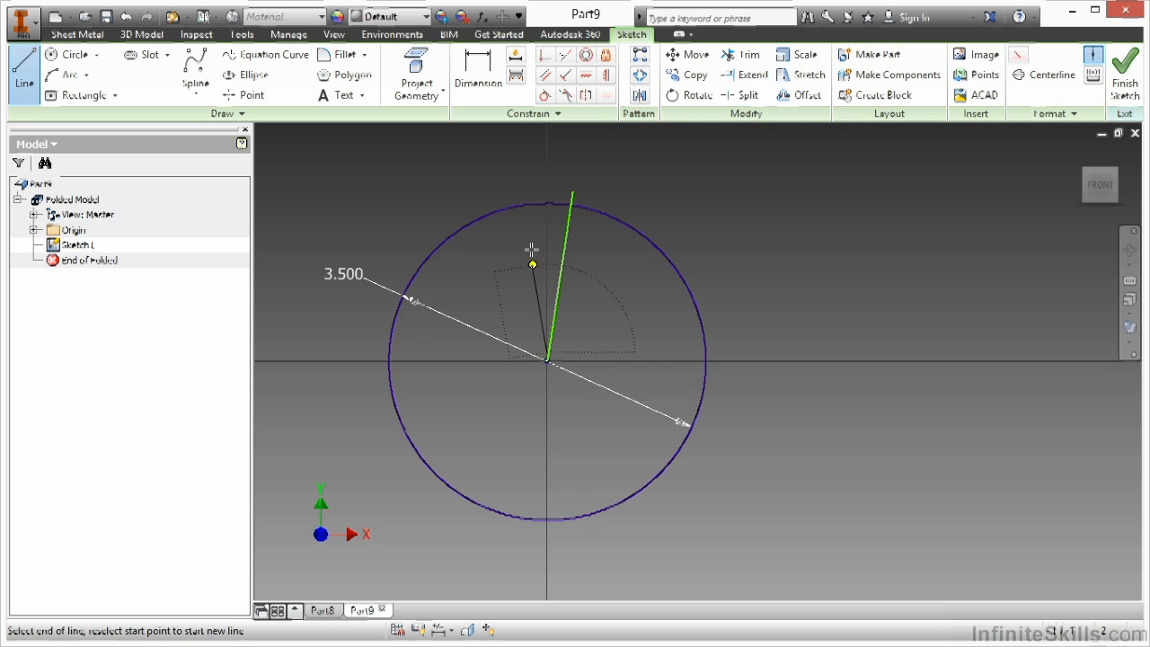
pyautogui.click(524, 186)
pyautogui.press('Escape')
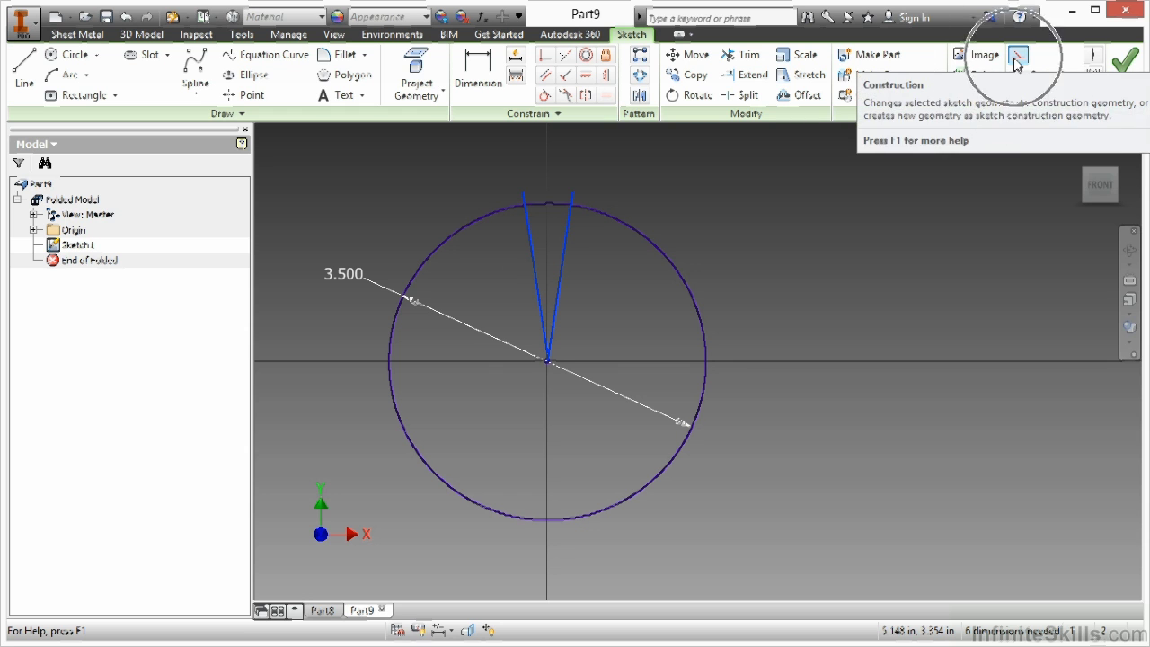
# Make both V lines construction geometry and constrain one line's top endpoint coincident to the circle
pyautogui.click(1016, 59)
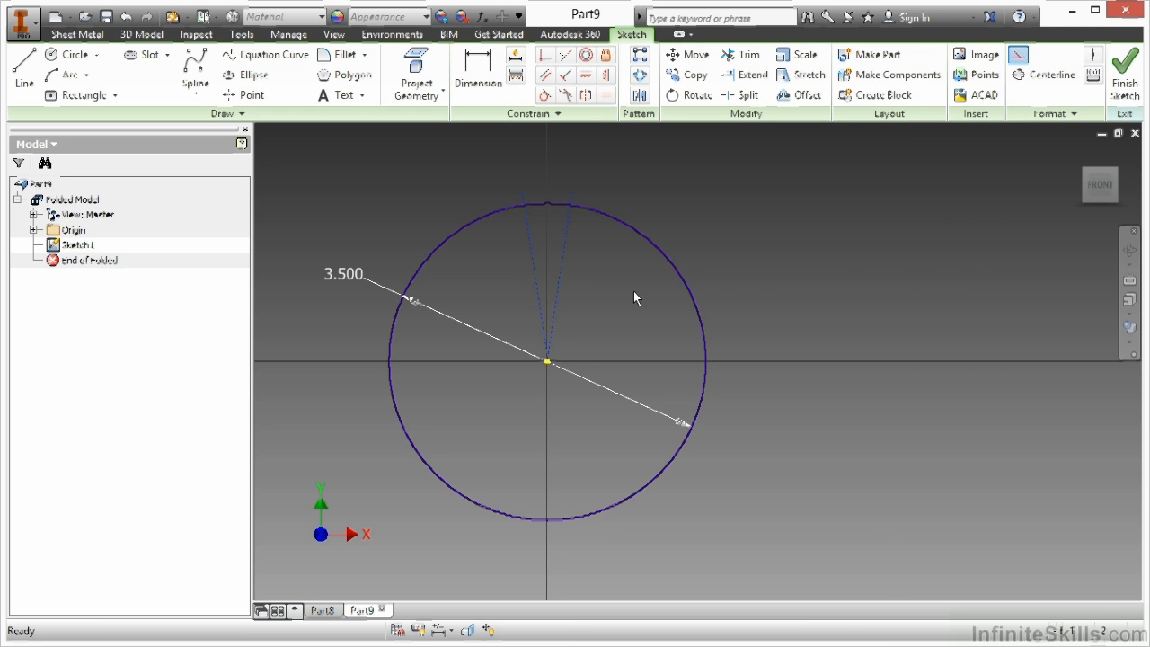
pyautogui.click(543, 55)
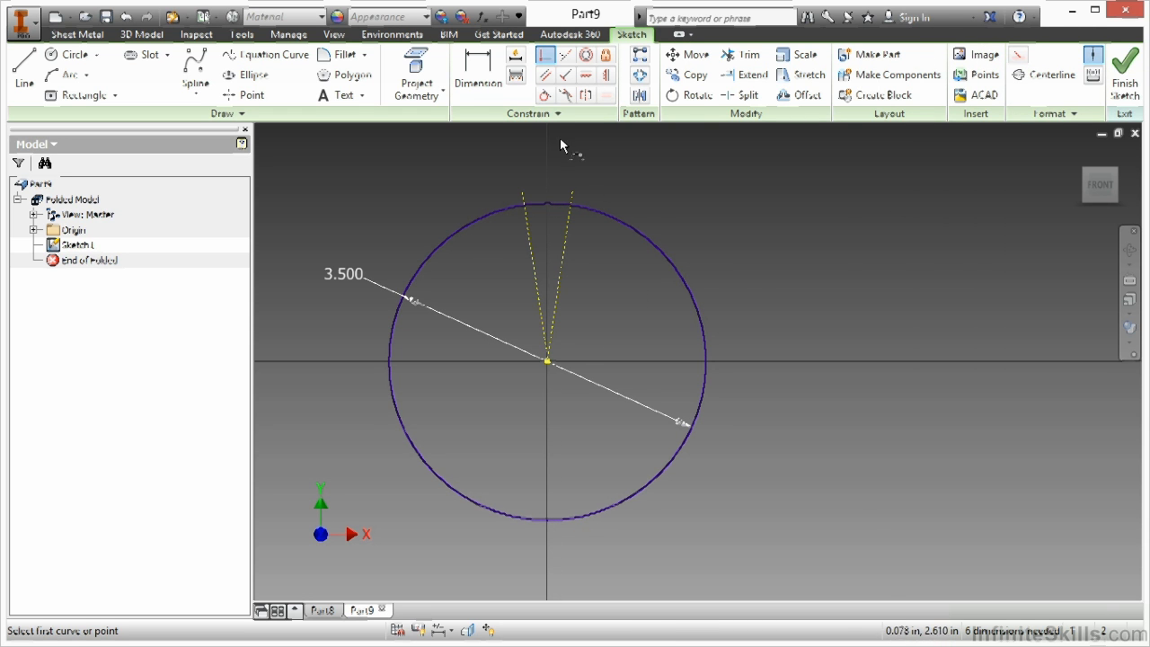
pyautogui.click(574, 203)
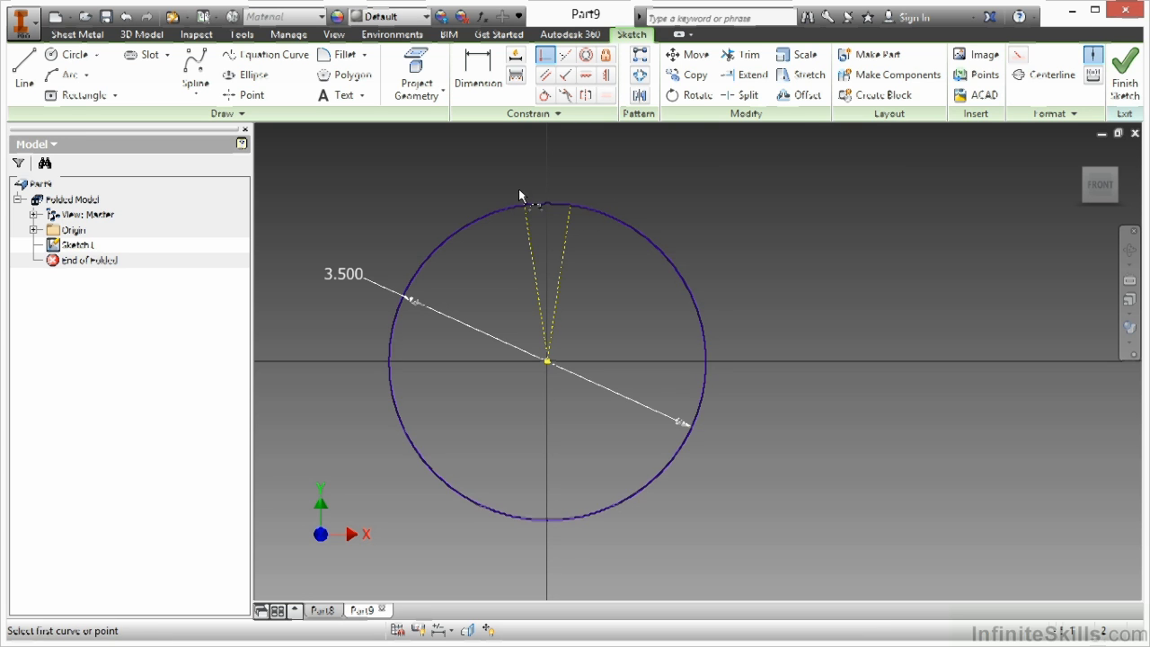
pyautogui.click(532, 209)
pyautogui.rightClick(467, 263)
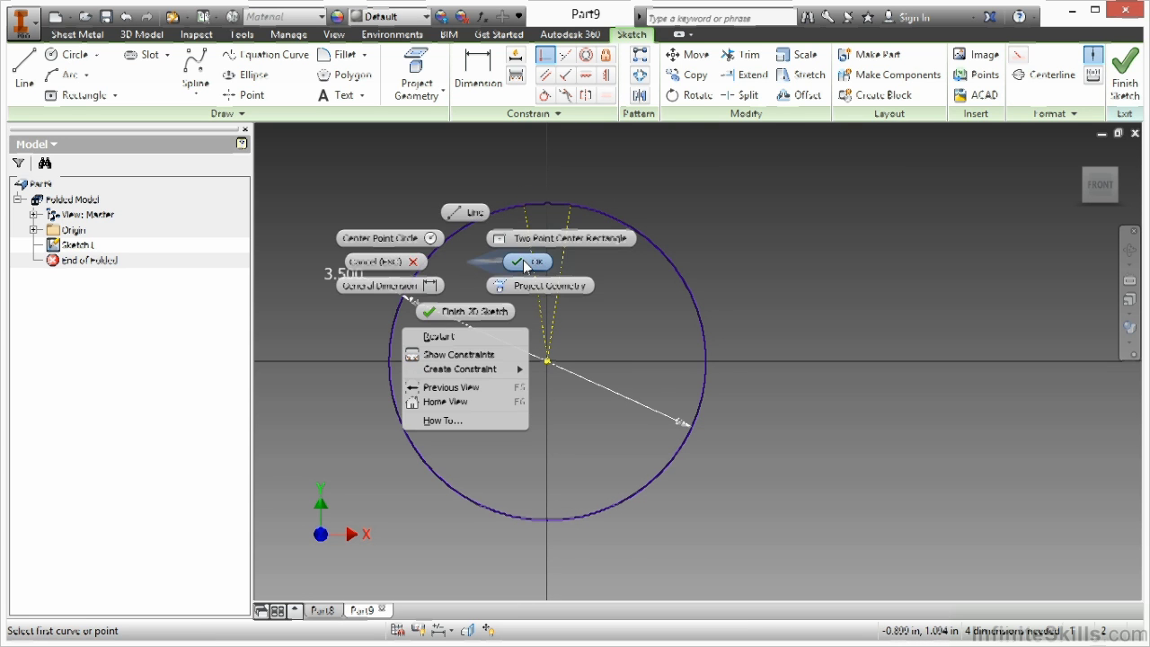
pyautogui.click(524, 260)
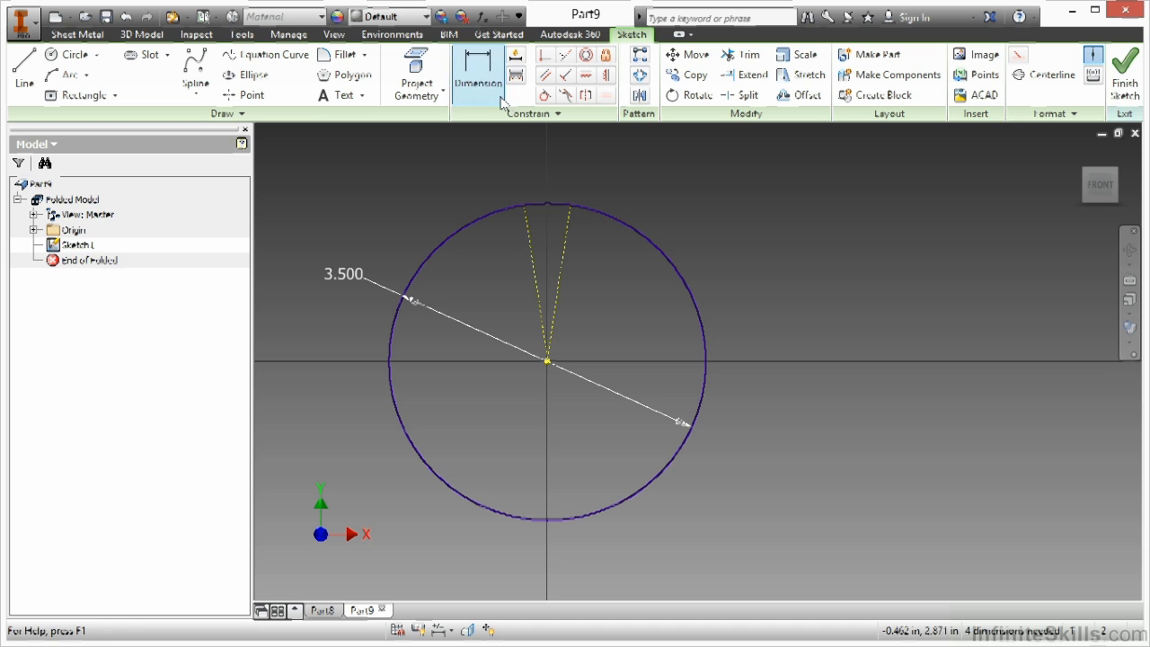
# Add a 10° angular dimension between the two construction lines, placed above the circle
pyautogui.click(477, 71)
pyautogui.click(558, 275)
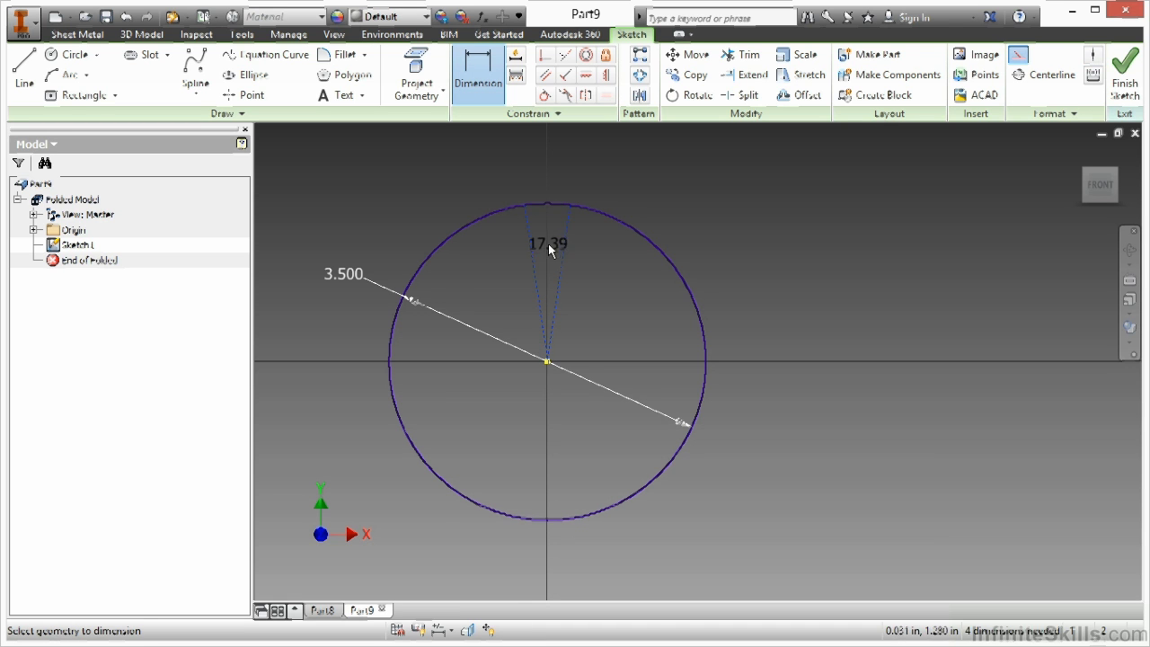
pyautogui.click(546, 174)
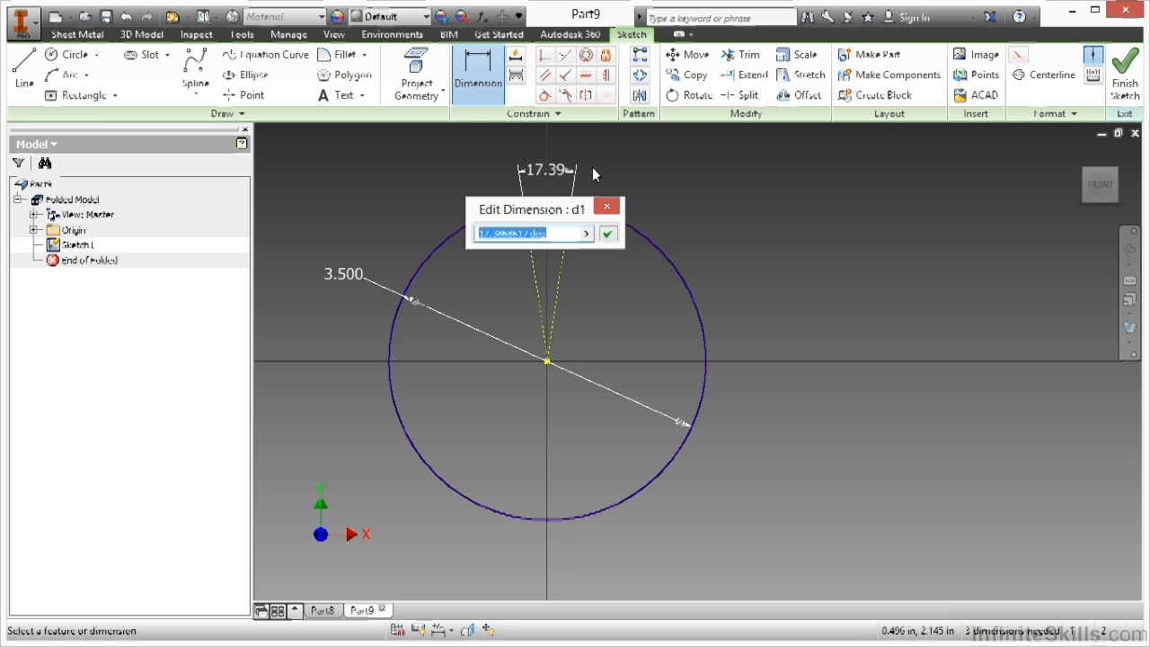
pyautogui.write('10')
pyautogui.press('Return')
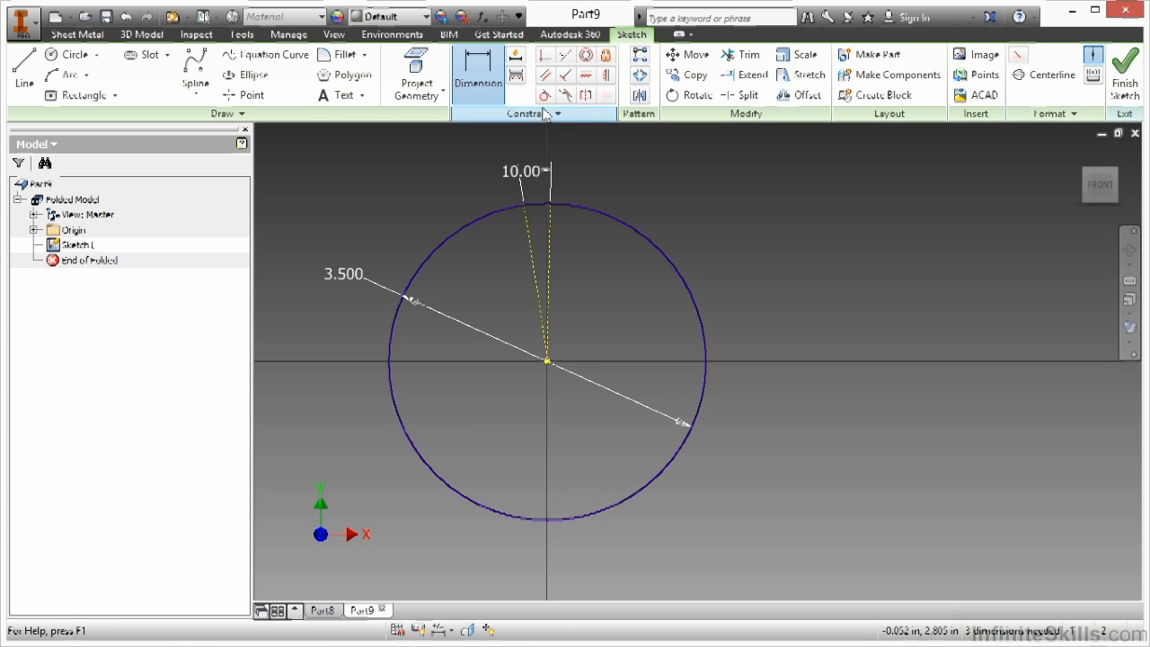
# Draw a centre line from the circle centre up to the circle's top
pyautogui.click(25, 70)
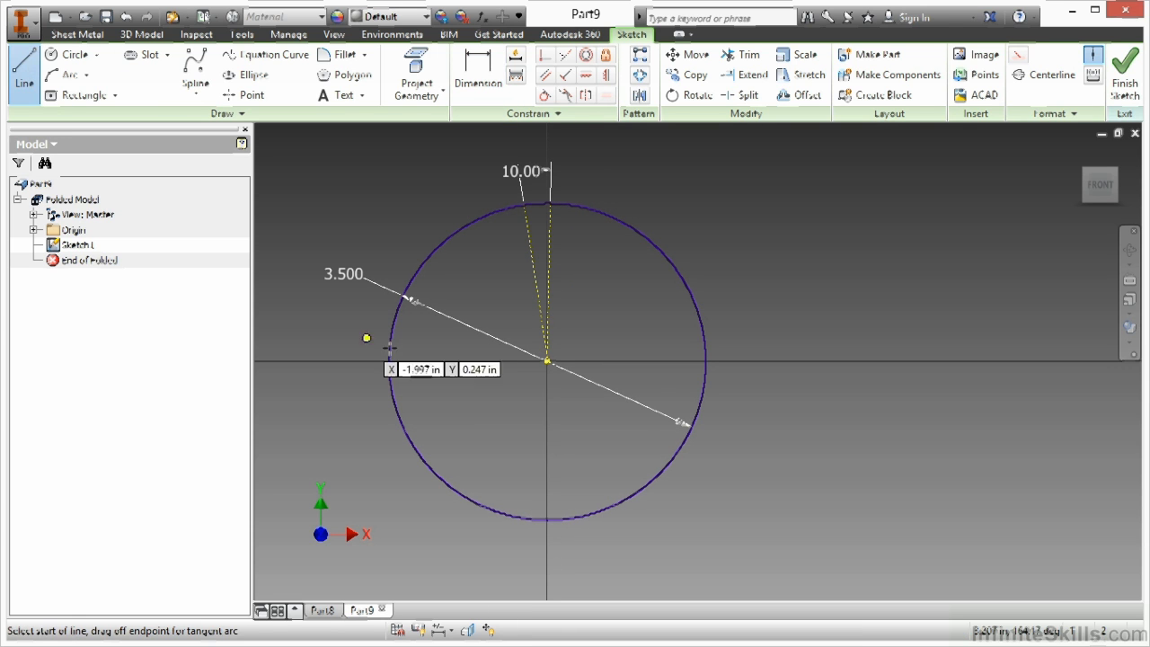
pyautogui.click(546, 361)
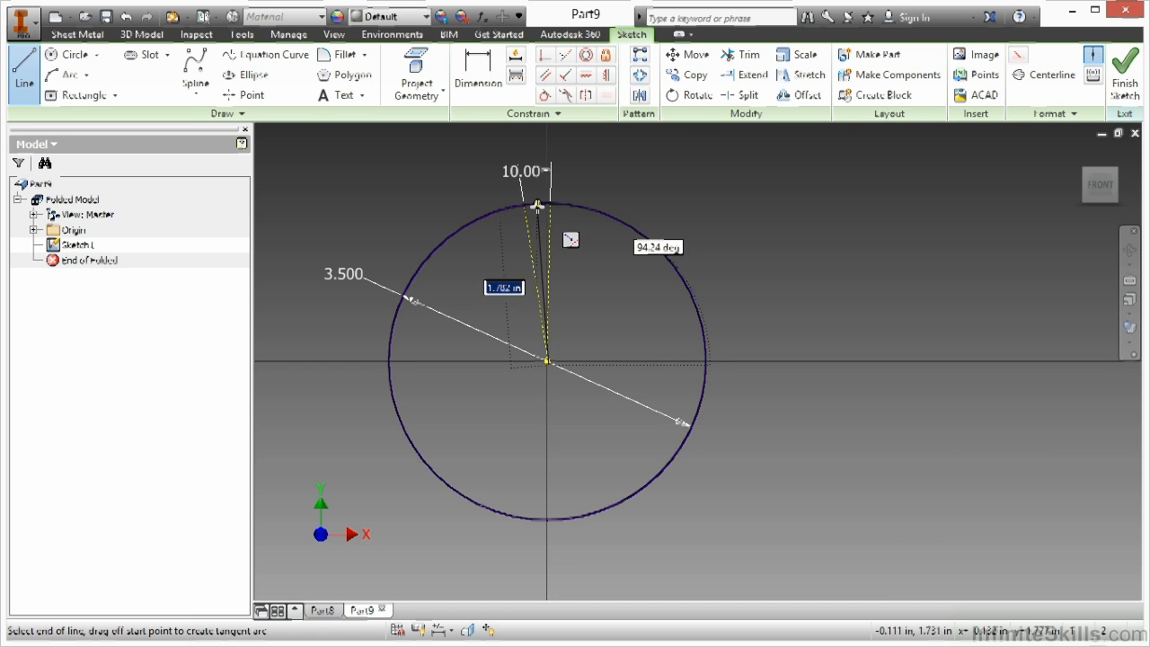
pyautogui.click(536, 206)
pyautogui.rightClick(569, 255)
pyautogui.click(577, 200)
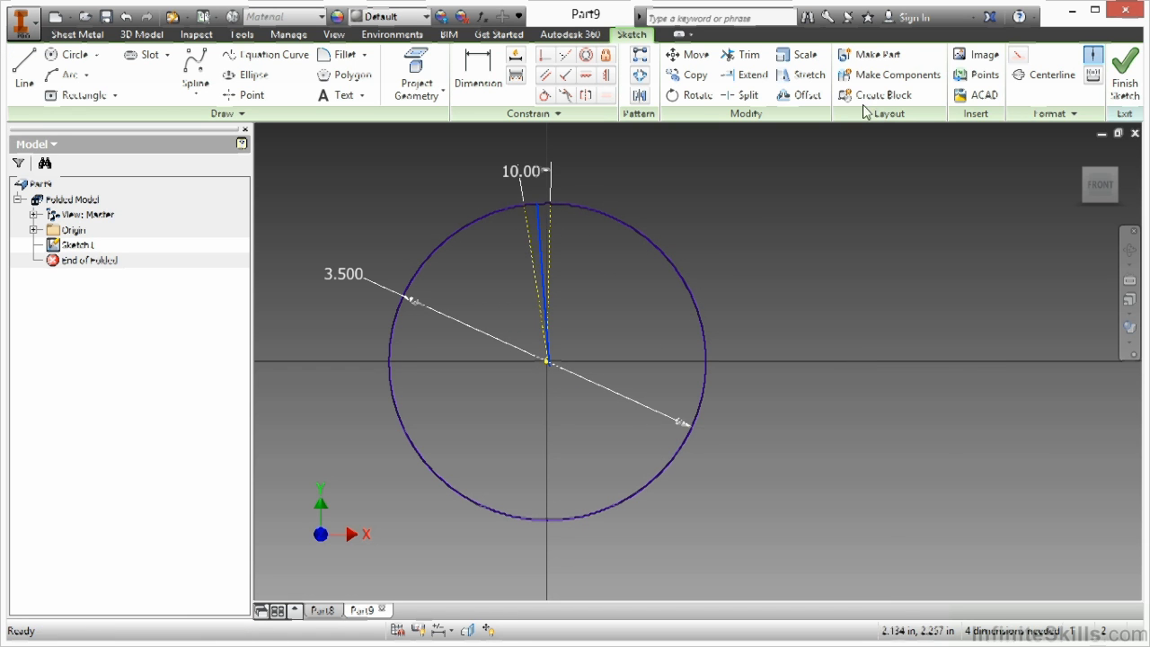
# Constrain the centre line vertical and make its lower endpoint coincident with the circle centre
pyautogui.click(608, 76)
pyautogui.click(539, 227)
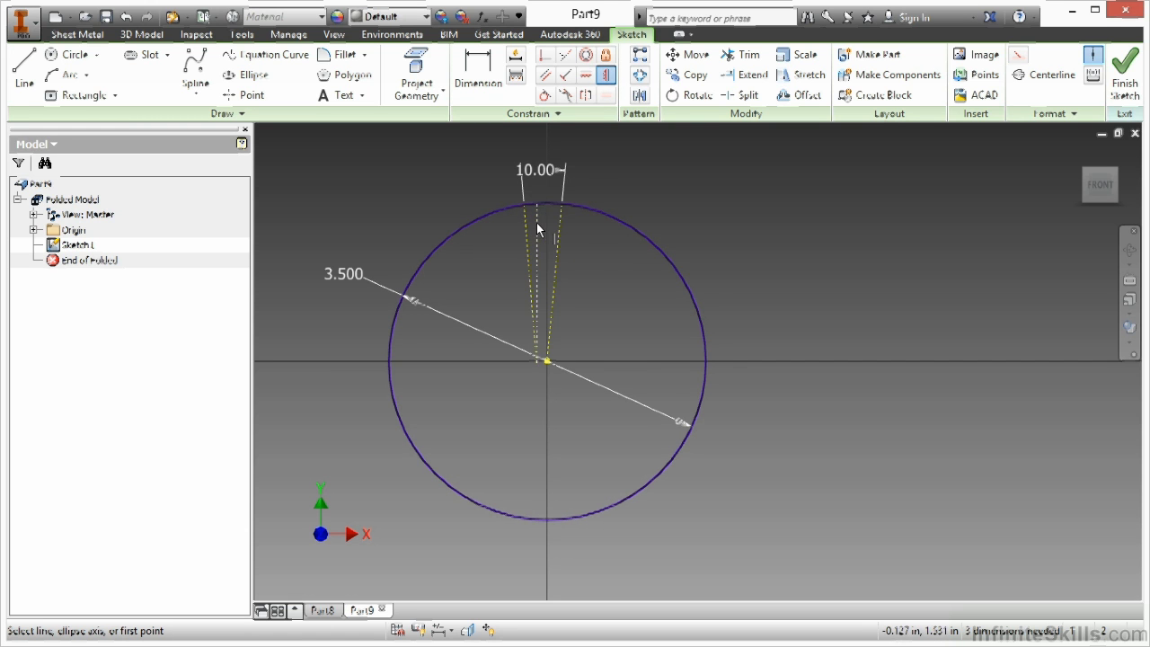
pyautogui.rightClick(598, 279)
pyautogui.press('Escape')
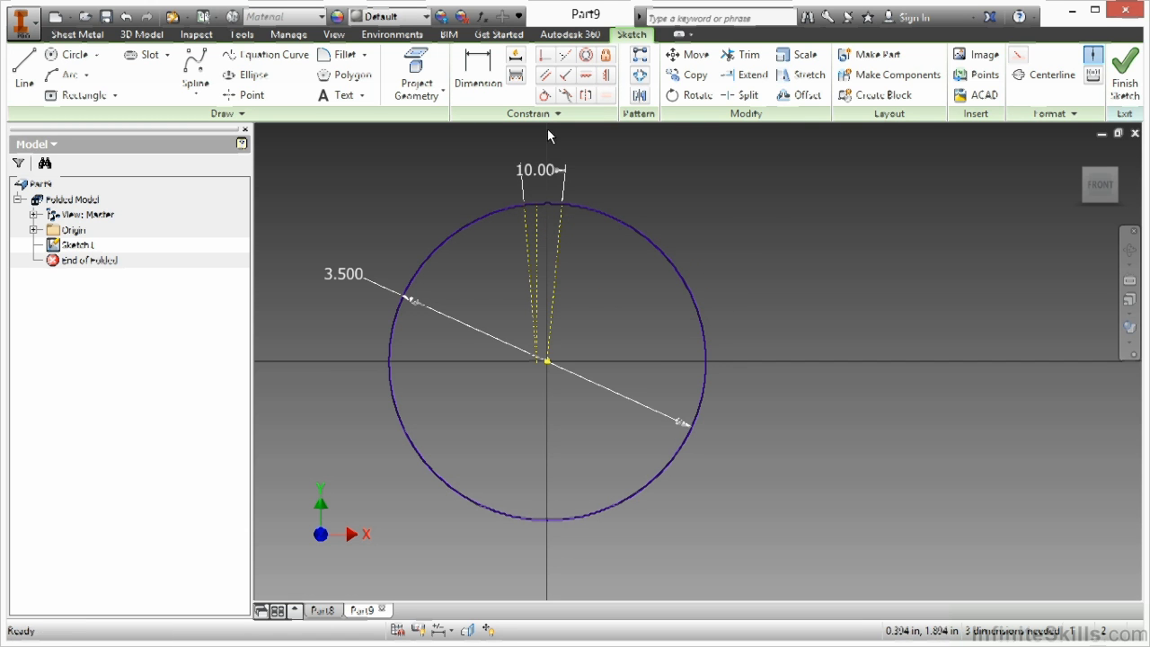
pyautogui.click(544, 55)
pyautogui.click(546, 362)
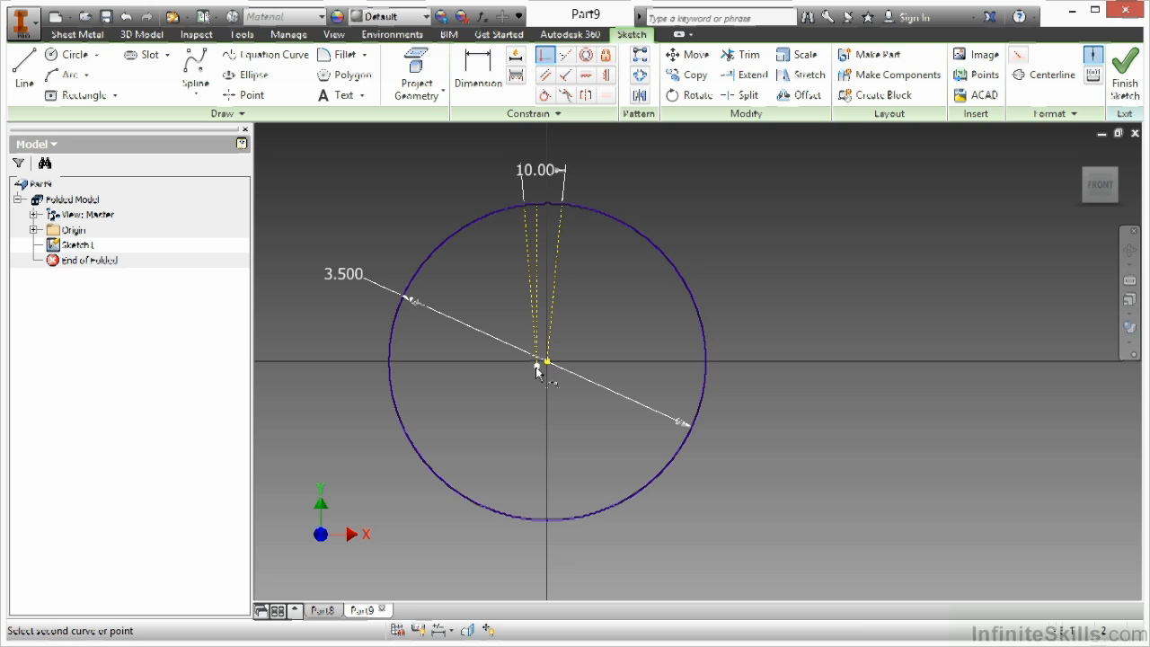
pyautogui.click(539, 360)
pyautogui.rightClick(620, 279)
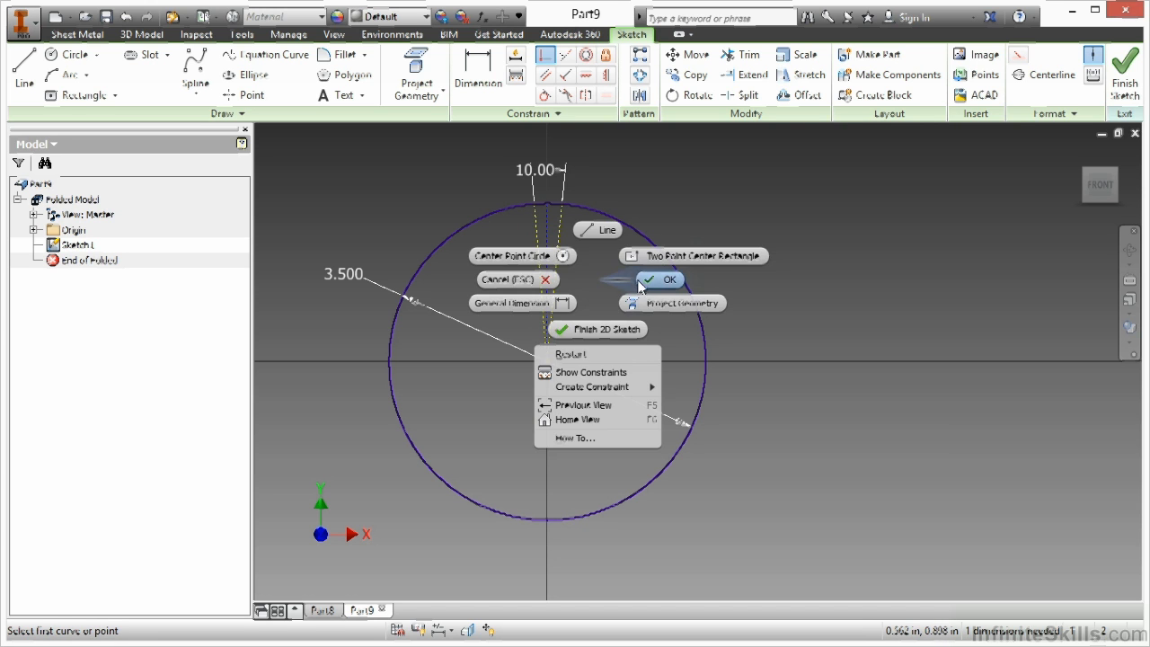
pyautogui.press('Escape')
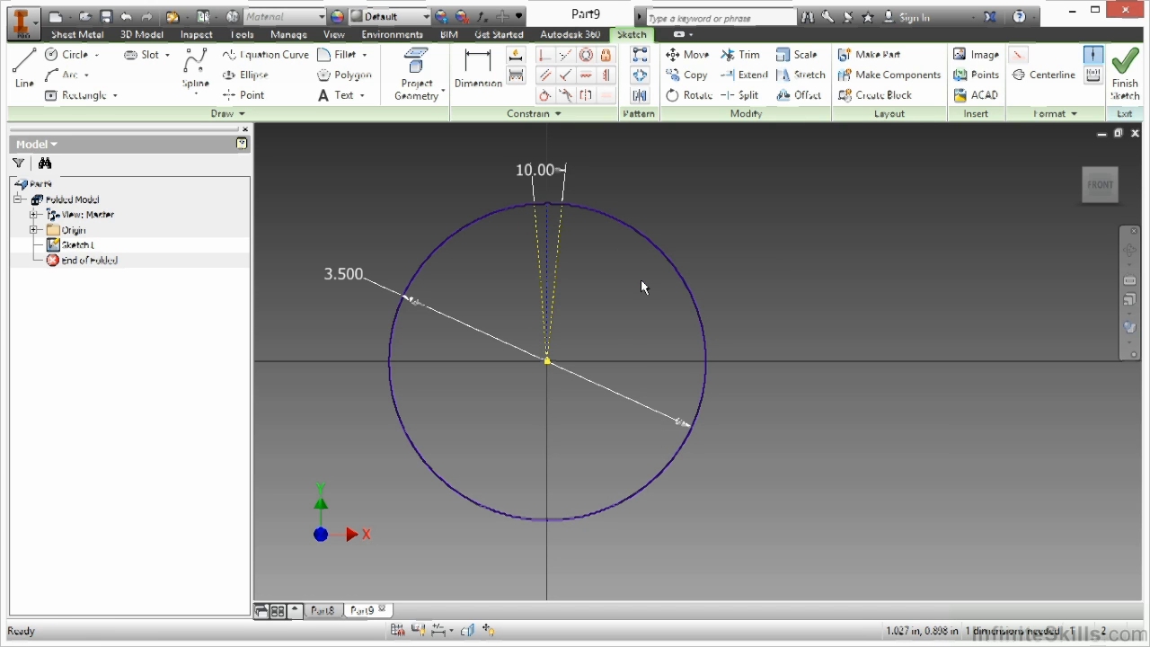
# Make the two 10° lines symmetric about the vertical centre line
pyautogui.moveTo(565, 222); pyautogui.dragTo(600, 295)
pyautogui.click(572, 222)
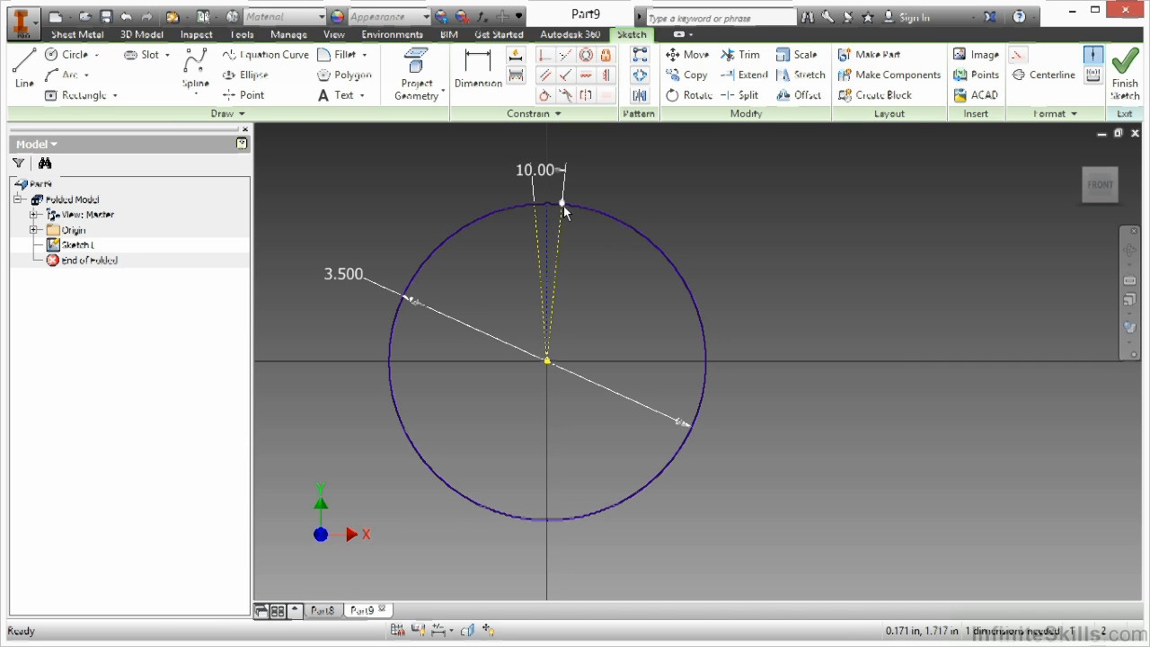
pyautogui.moveTo(564, 209); pyautogui.dragTo(584, 214)
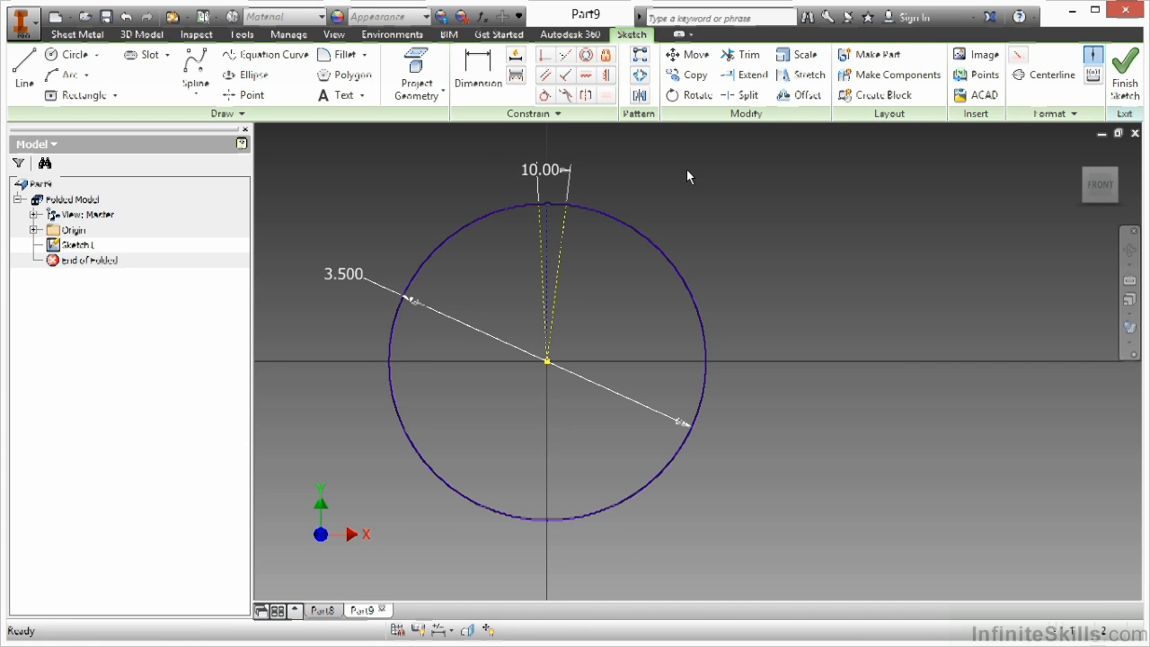
pyautogui.click(585, 95)
pyautogui.click(564, 238)
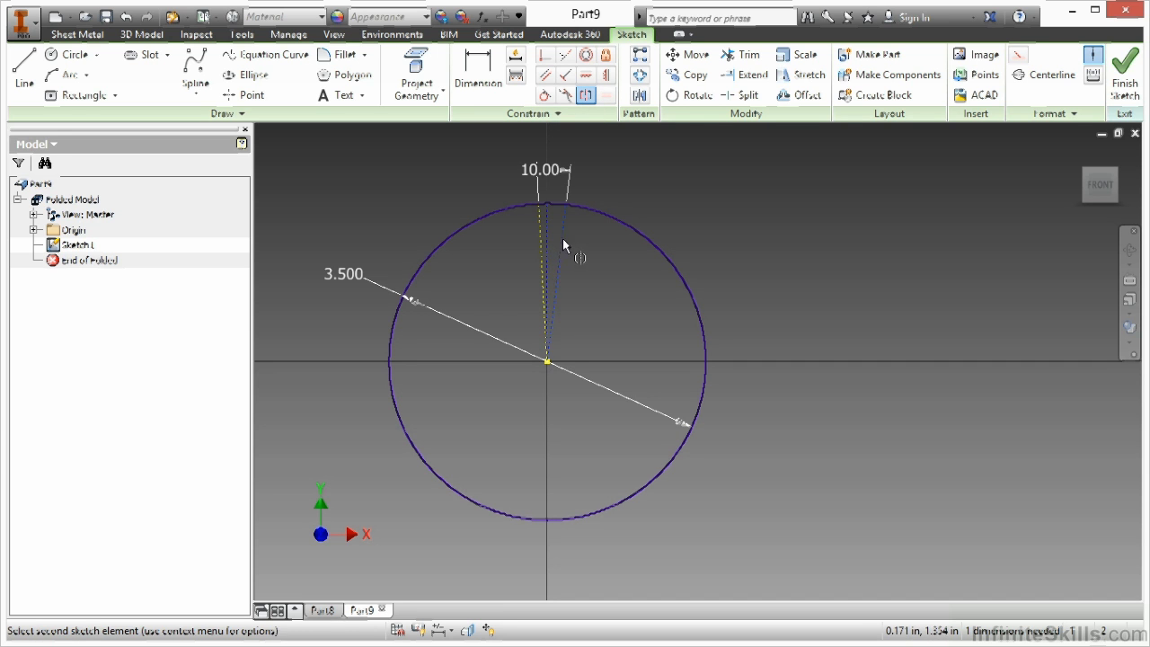
pyautogui.click(544, 244)
pyautogui.click(548, 234)
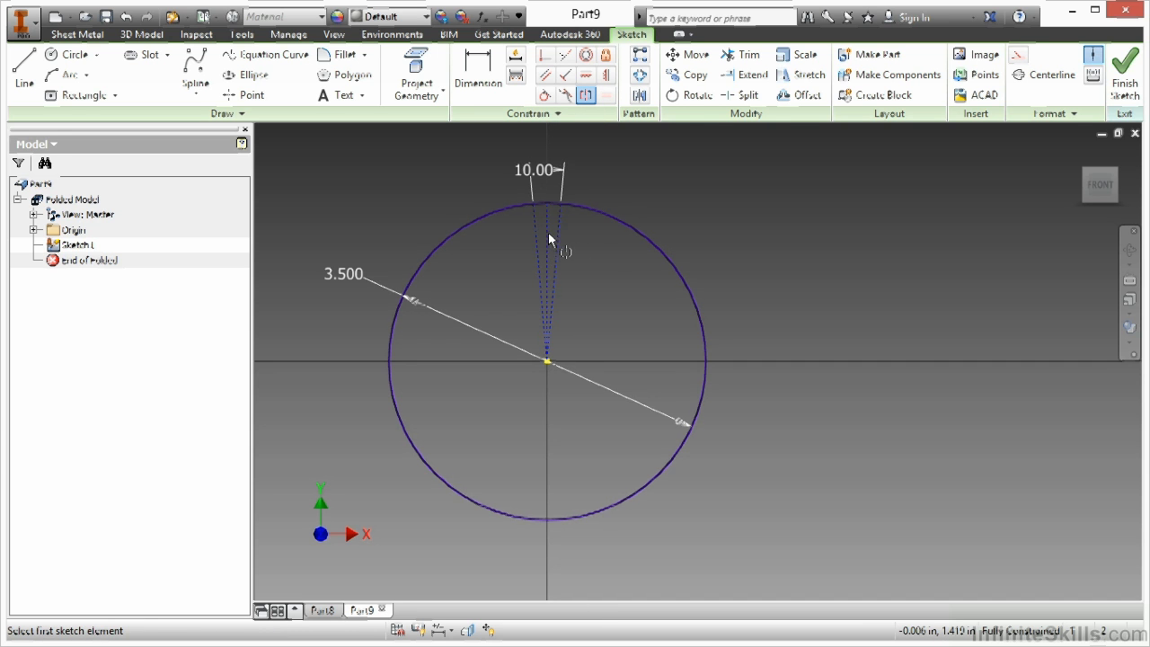
pyautogui.rightClick(603, 266)
pyautogui.click(659, 271)
pyautogui.scroll(5, 543, 200)
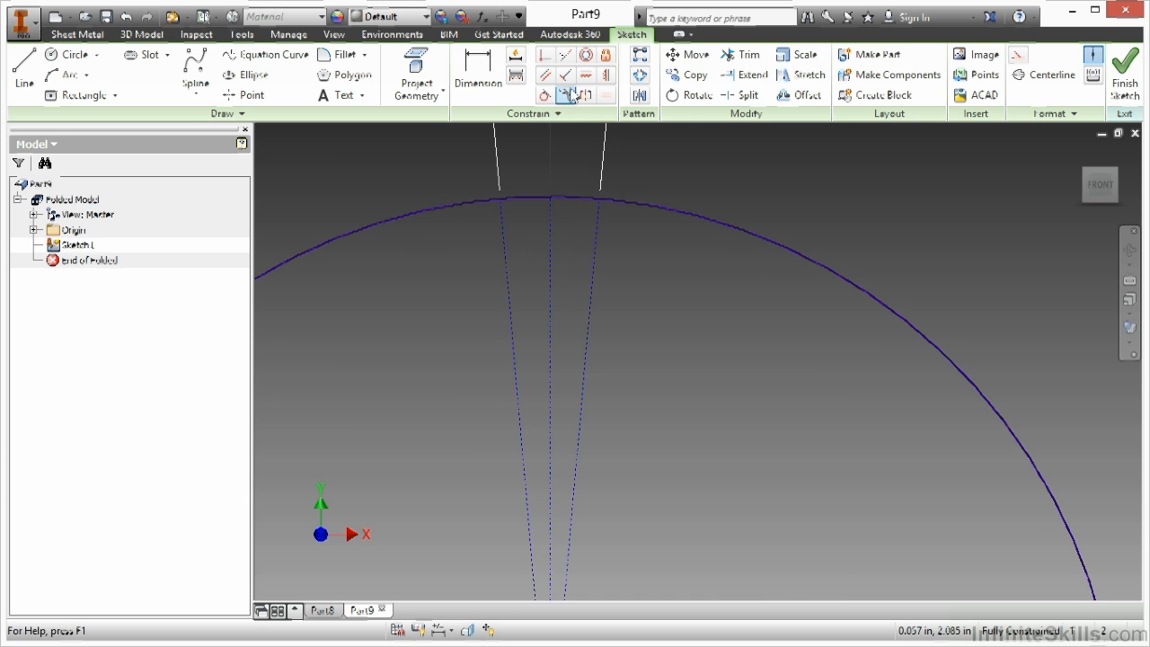
# Trim away the arc between the 10° lines and finish the 2D sketch
pyautogui.click(741, 55)
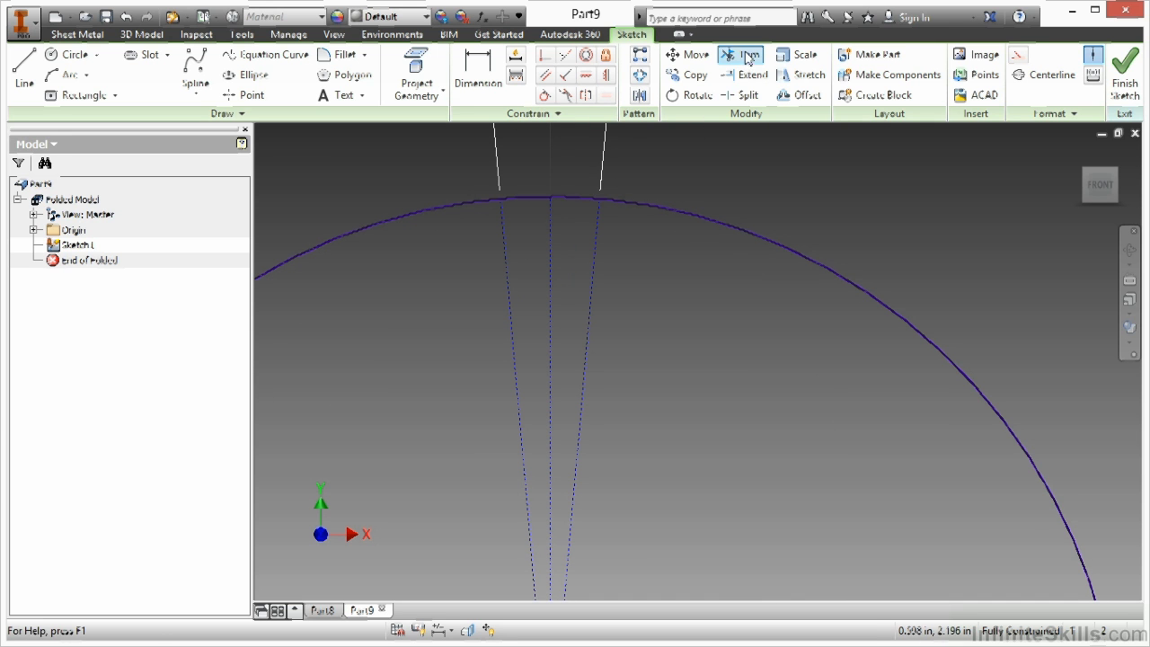
pyautogui.click(568, 196)
pyautogui.rightClick(650, 277)
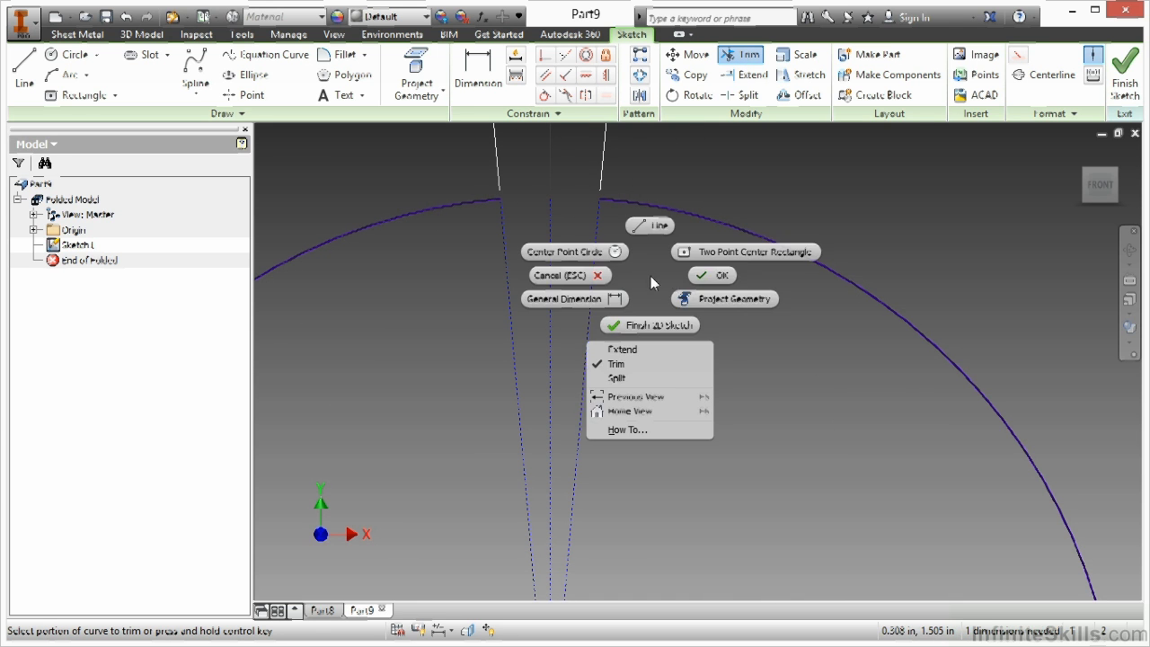
pyautogui.click(701, 276)
pyautogui.scroll(3, 575, 260)
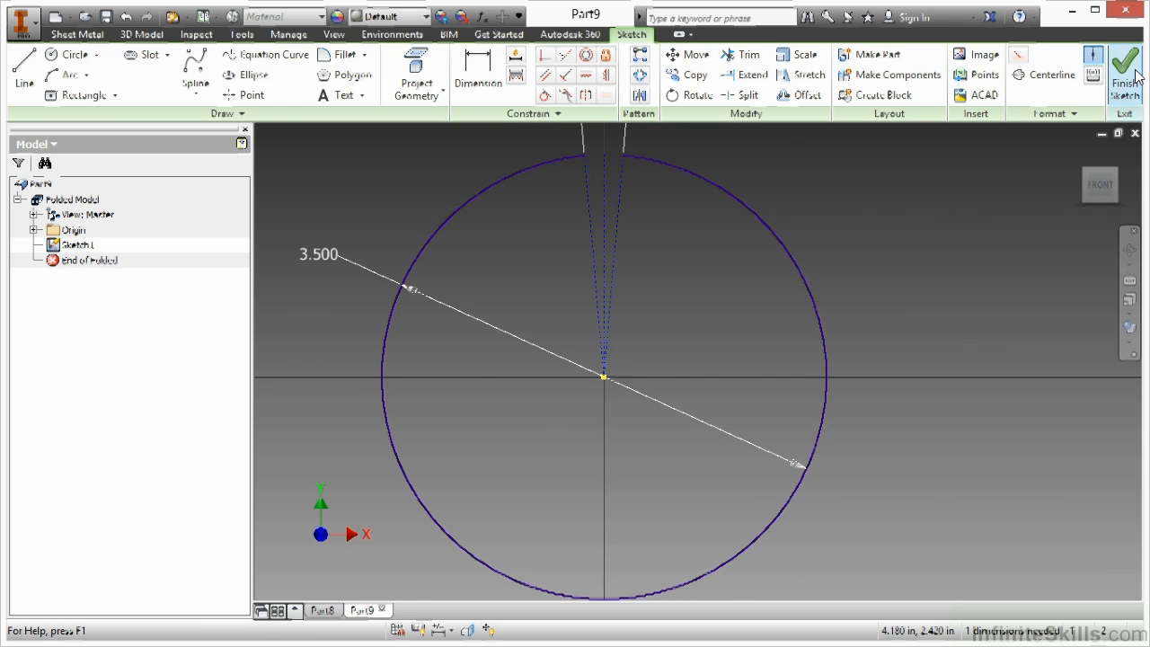
pyautogui.rightClick(662, 268)
pyautogui.click(663, 313)
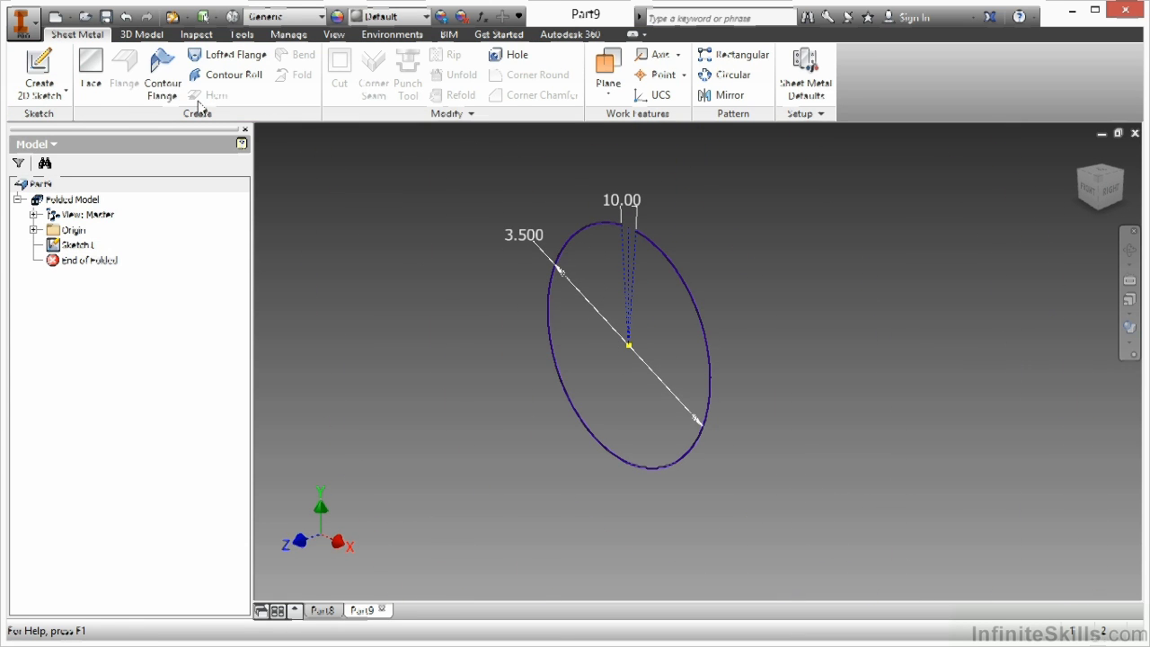
# Create a contour flange on the gapped circle, thickness centred on the circle, width direction flipped
pyautogui.click(163, 73)
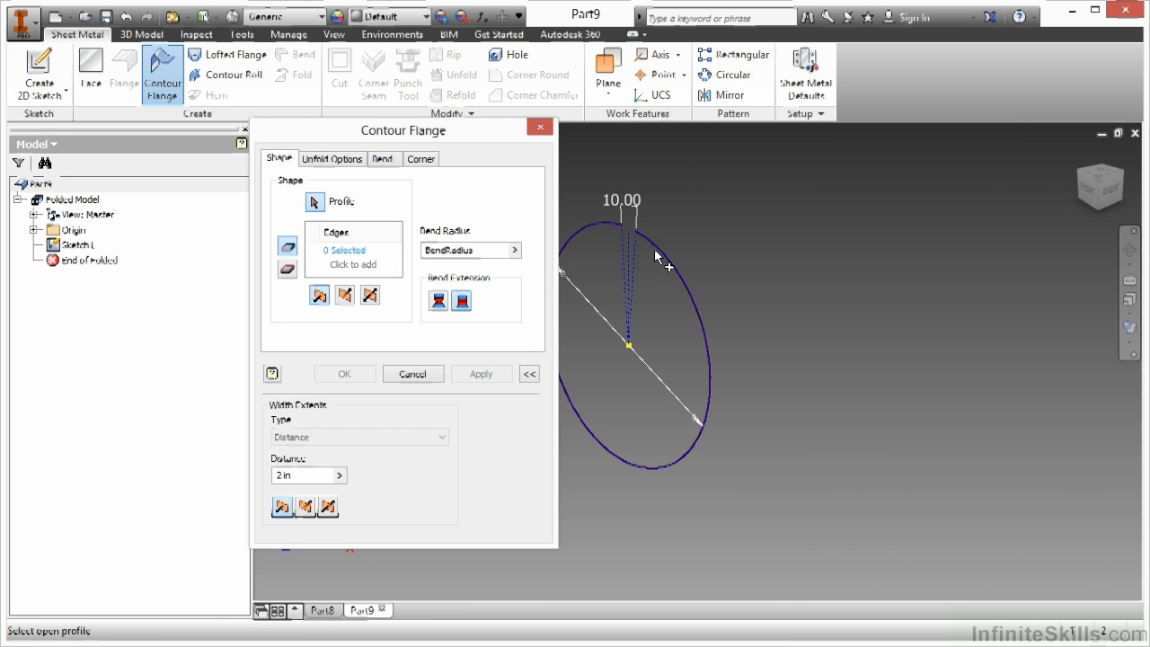
pyautogui.click(656, 249)
pyautogui.click(1088, 187)
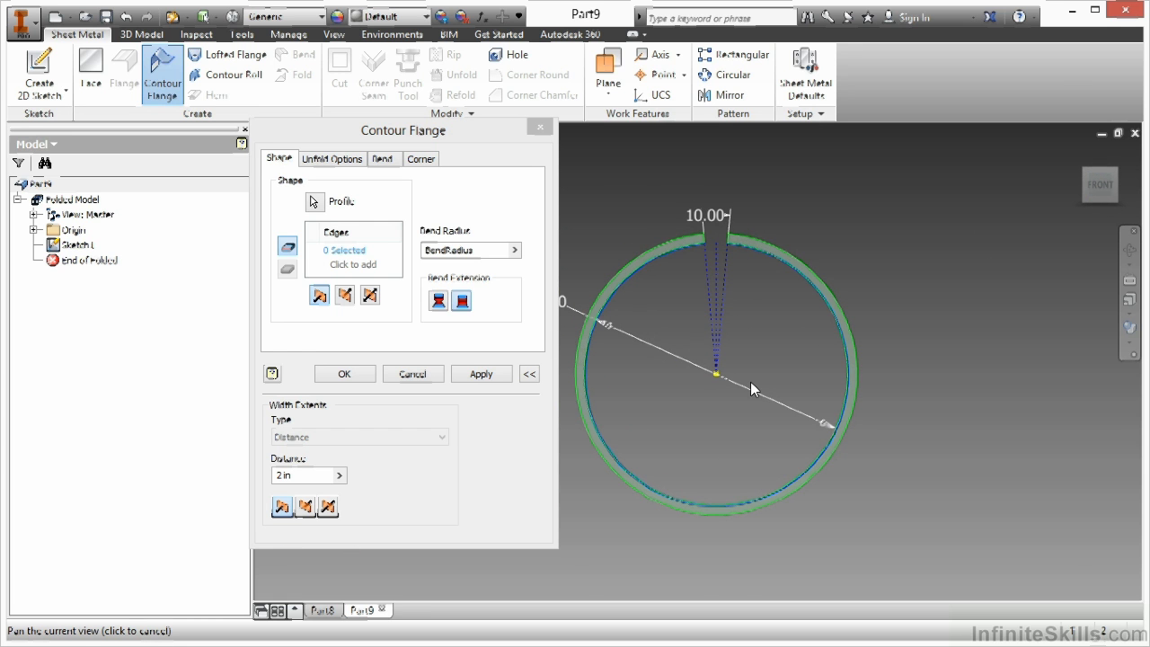
pyautogui.click(345, 296)
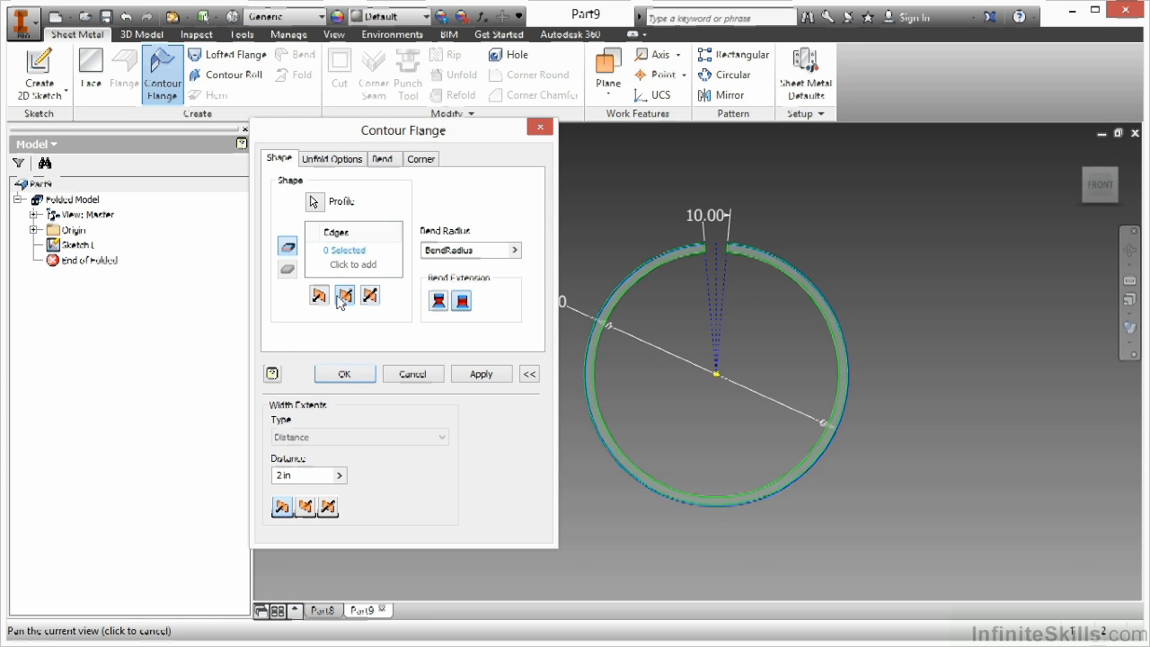
pyautogui.click(320, 299)
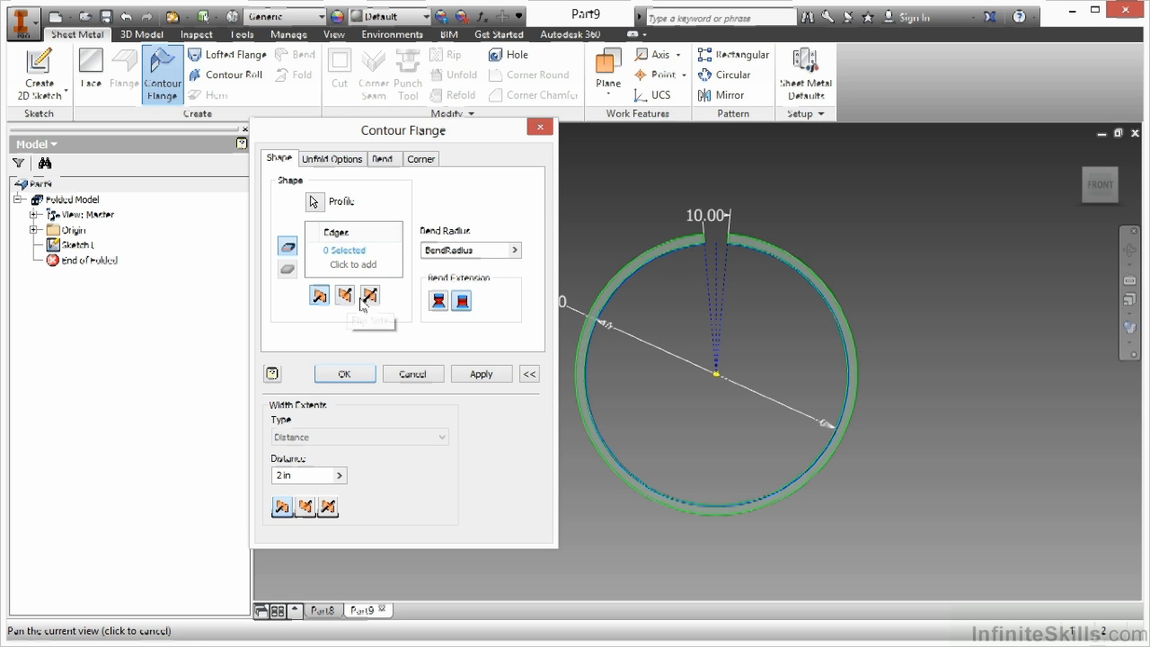
pyautogui.click(367, 300)
pyautogui.click(305, 507)
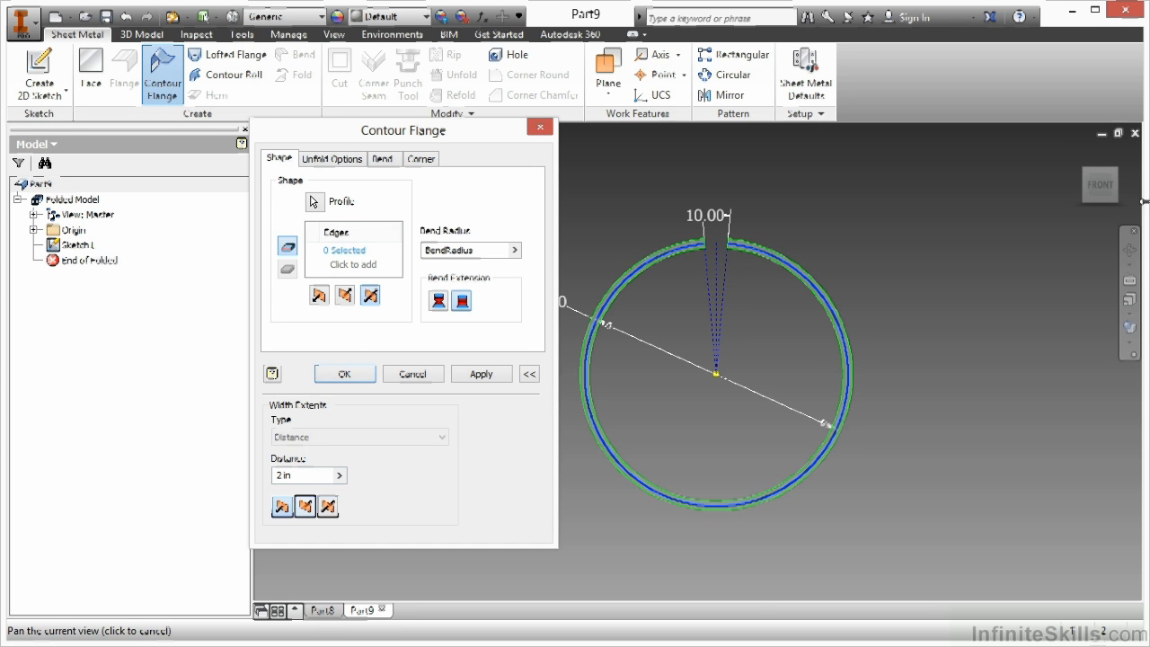
pyautogui.click(1117, 176)
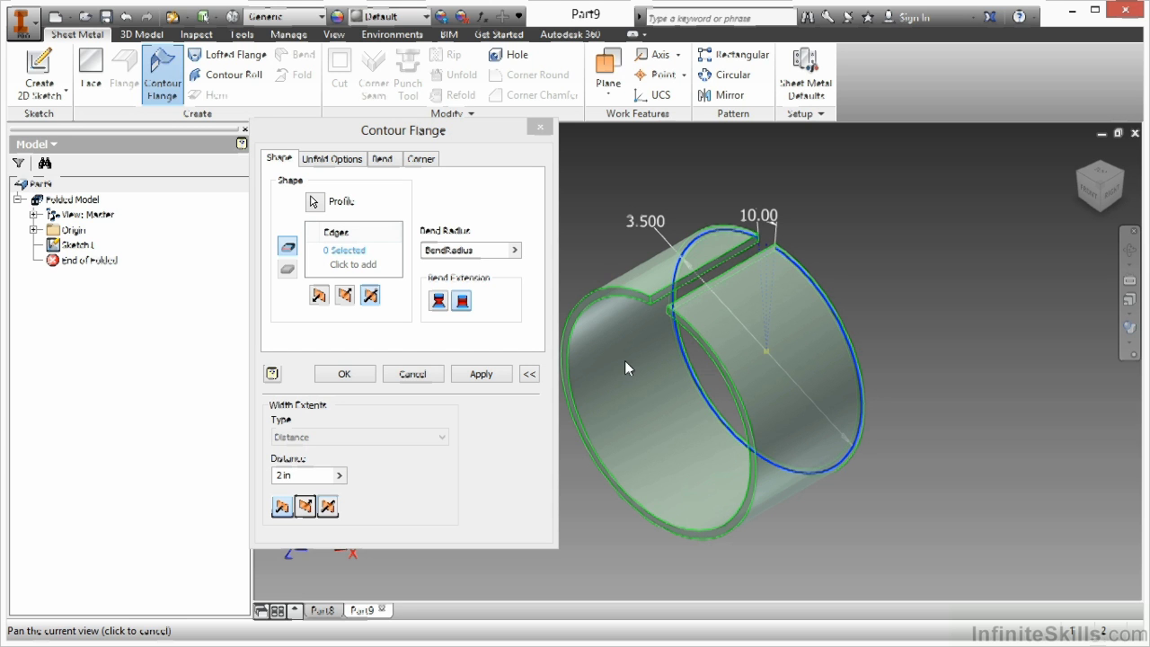
pyautogui.click(340, 375)
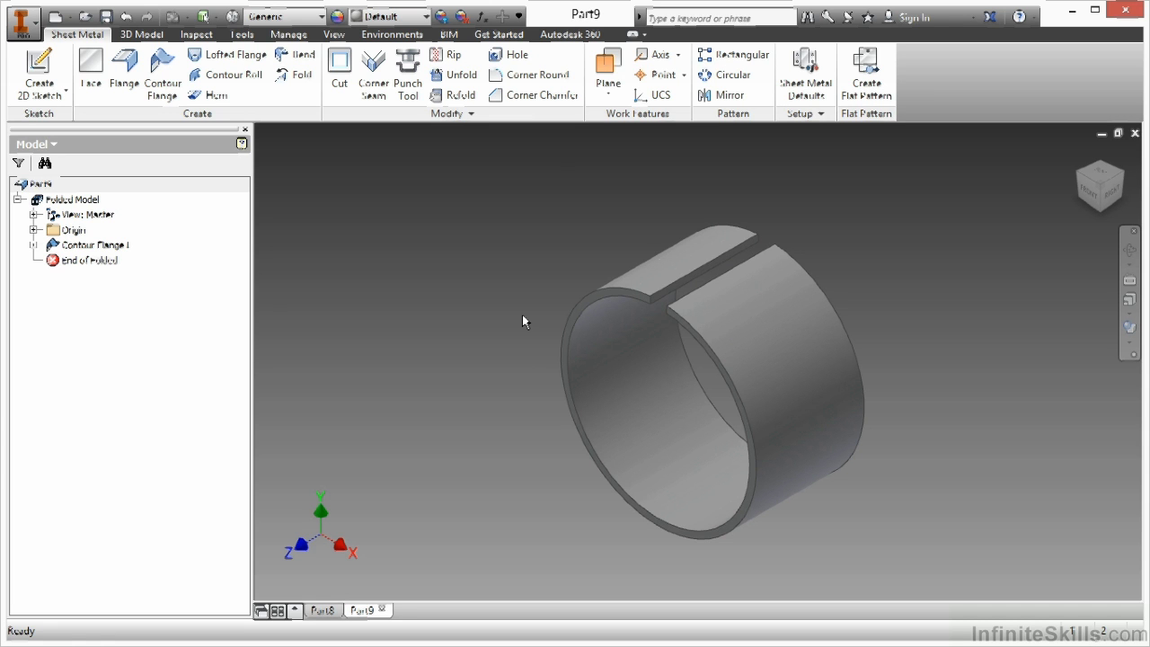
# Generate the band's flat pattern, then return to the folded part
pyautogui.click(876, 85)
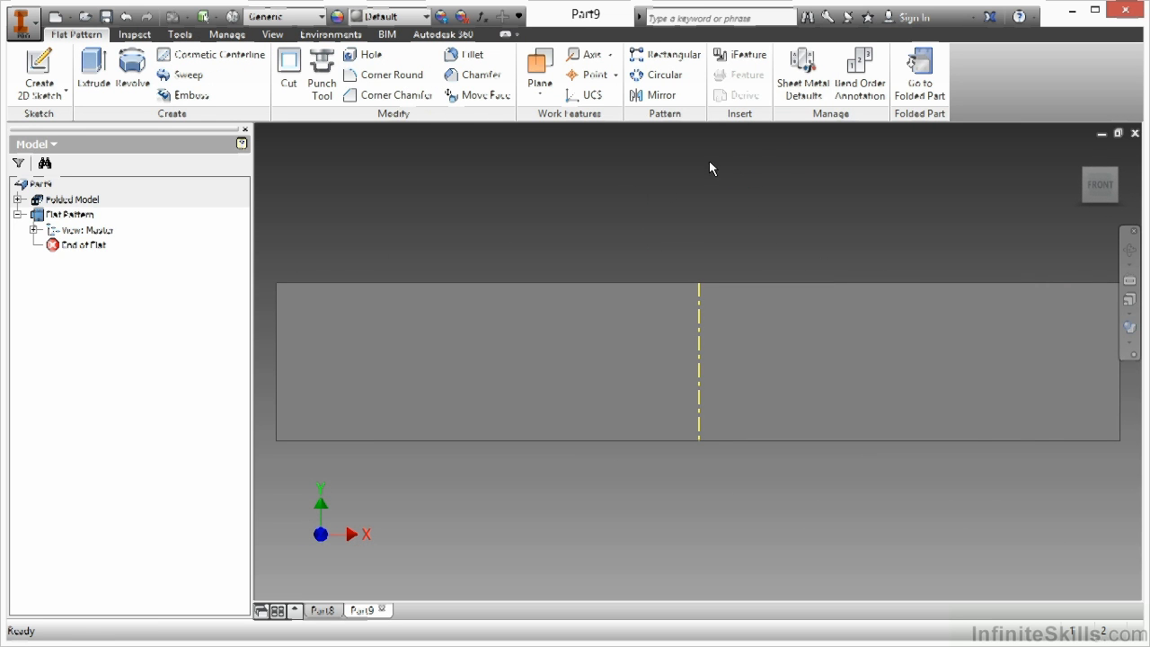
pyautogui.click(926, 81)
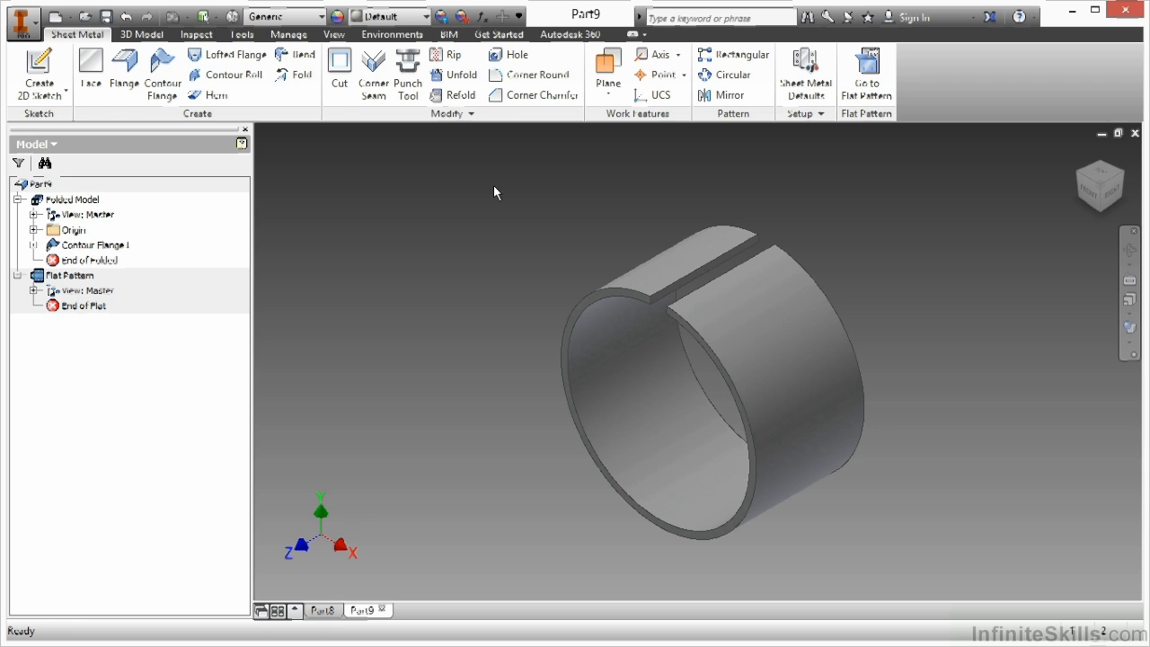